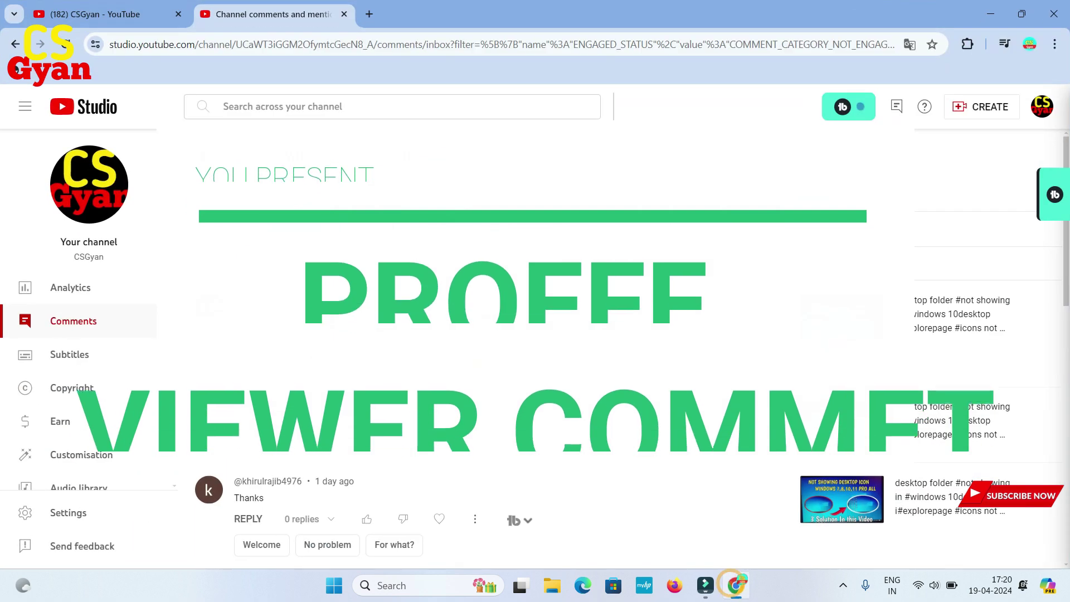
Look through the published viewer comments on the channel that have not been responded to
scroll(535, 334, "up", 1)
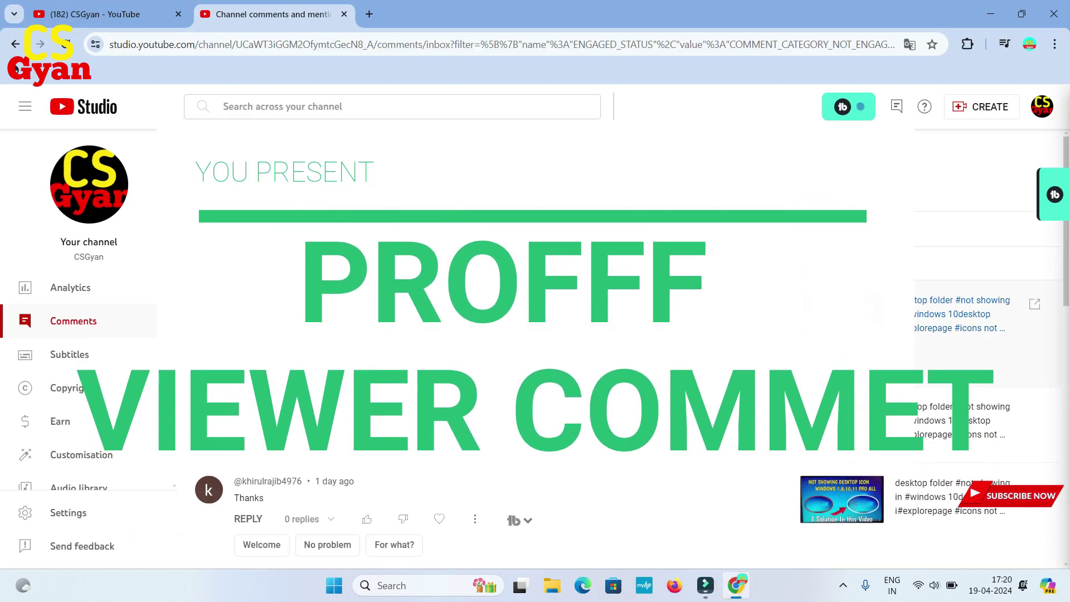
scroll(306, 357, "down", 7)
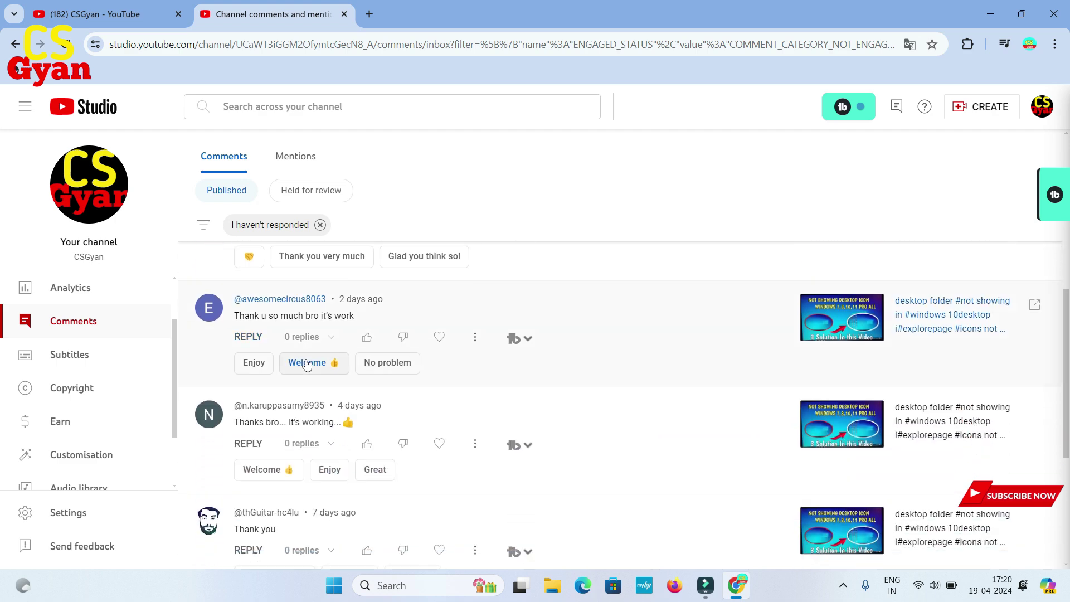
scroll(306, 364, "down", 5)
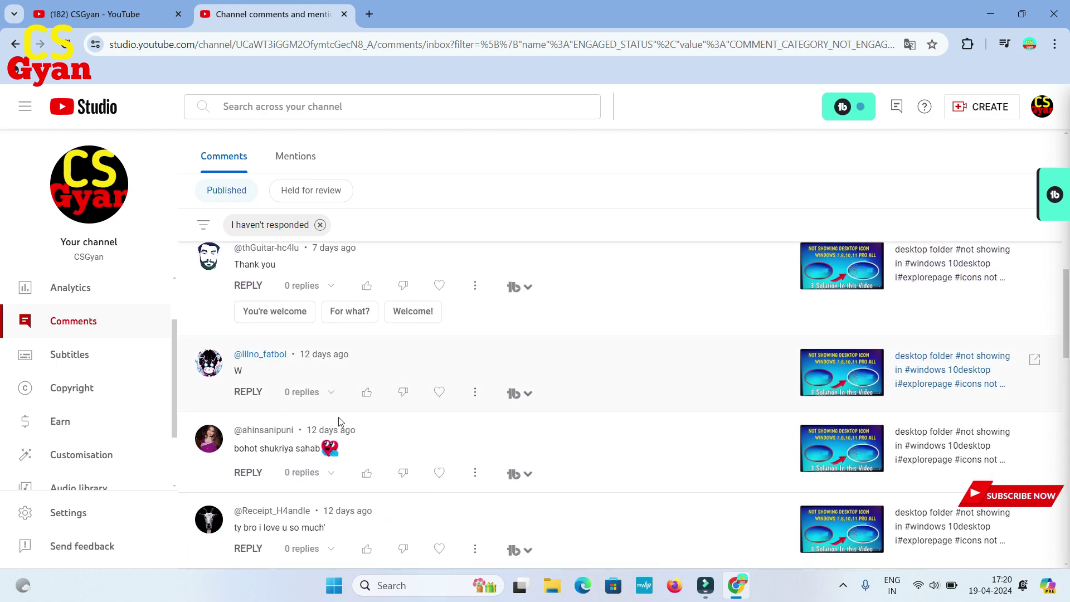
scroll(340, 421, "down", 15)
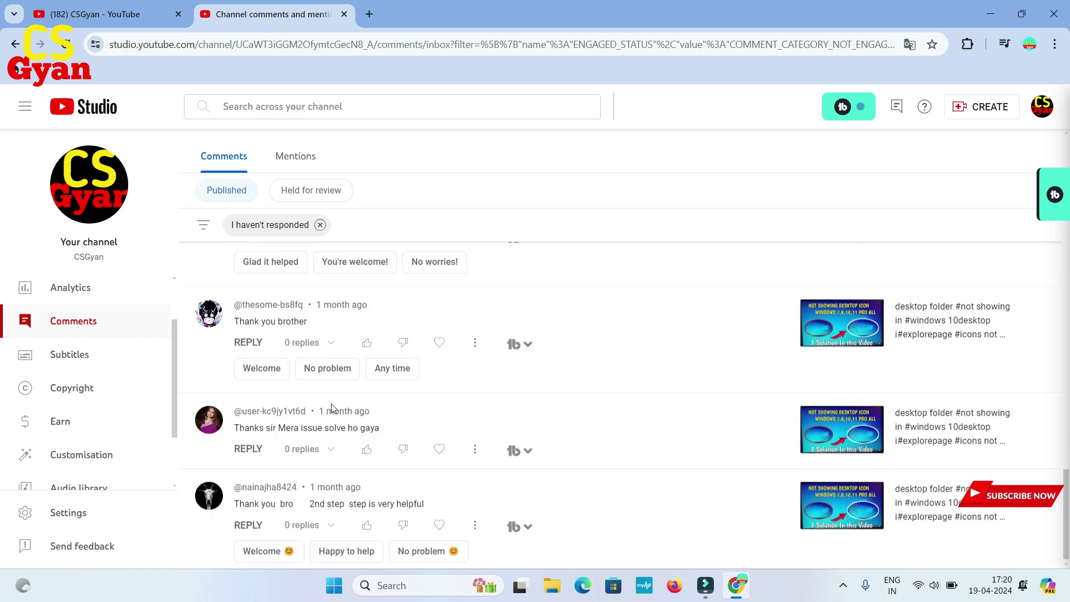
scroll(349, 406, "down", 1)
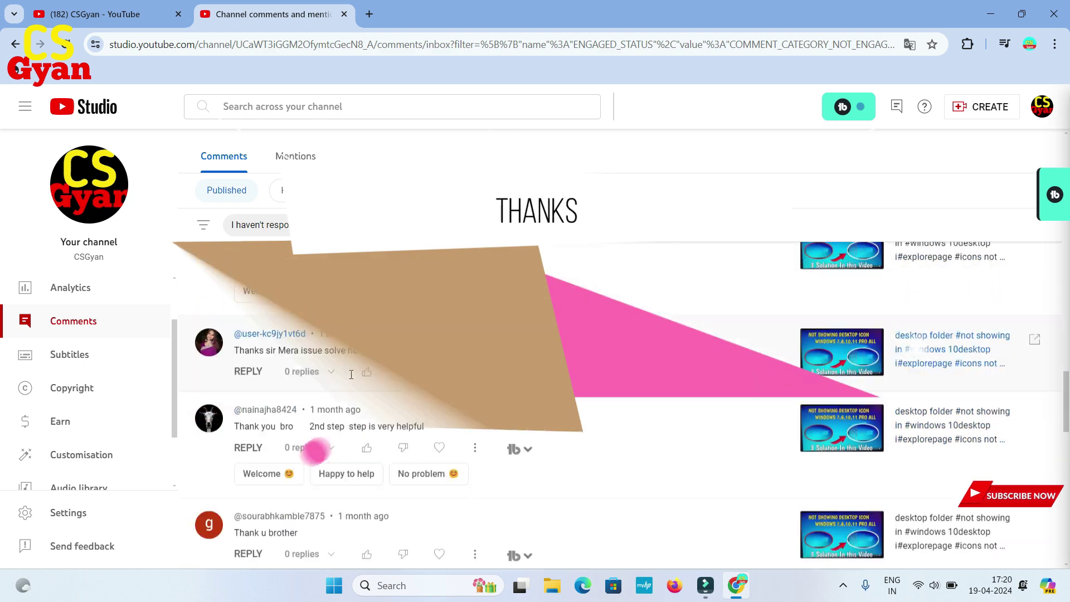
scroll(316, 450, "down", 8)
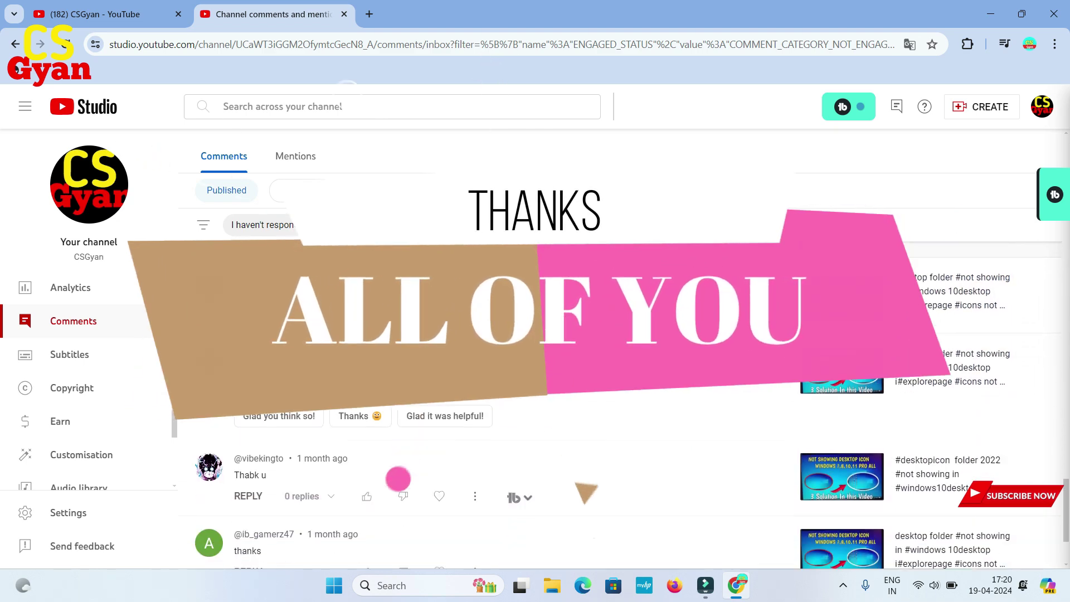
scroll(398, 479, "down", 2)
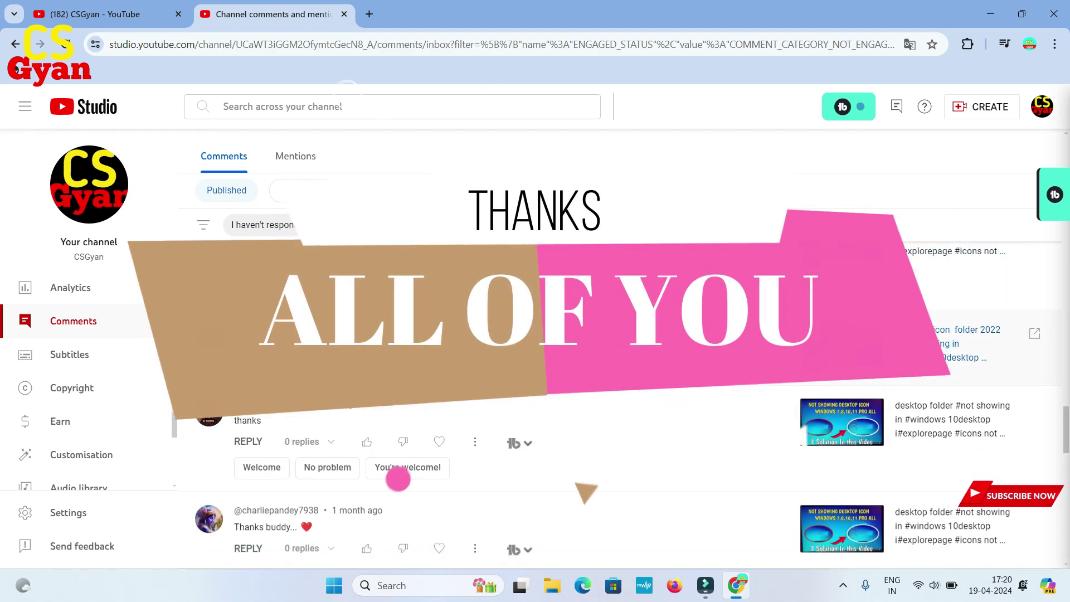
scroll(398, 479, "down", 5)
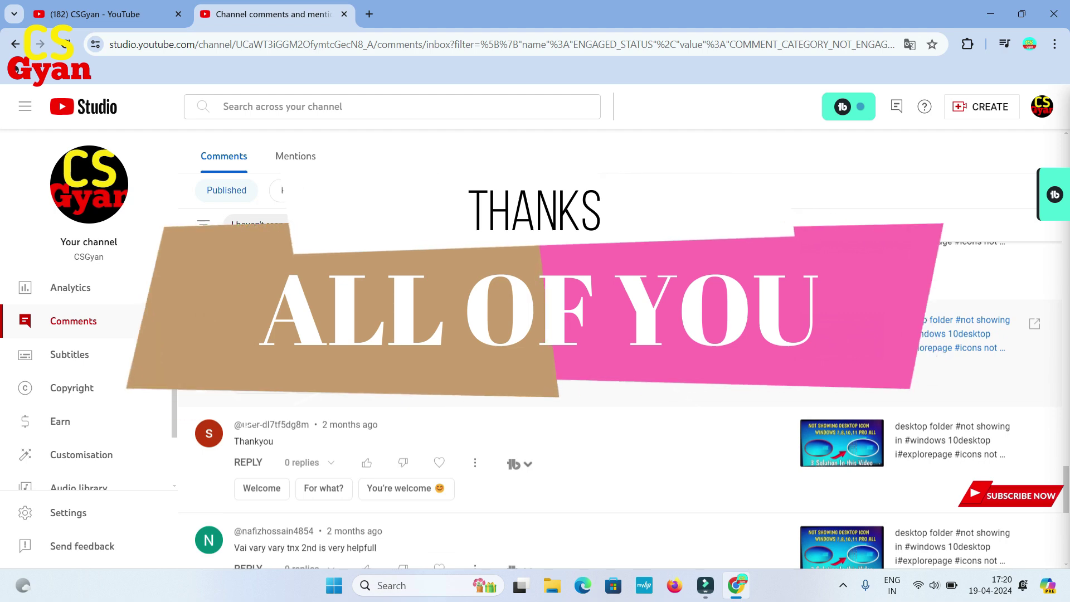
scroll(469, 339, "down", 8)
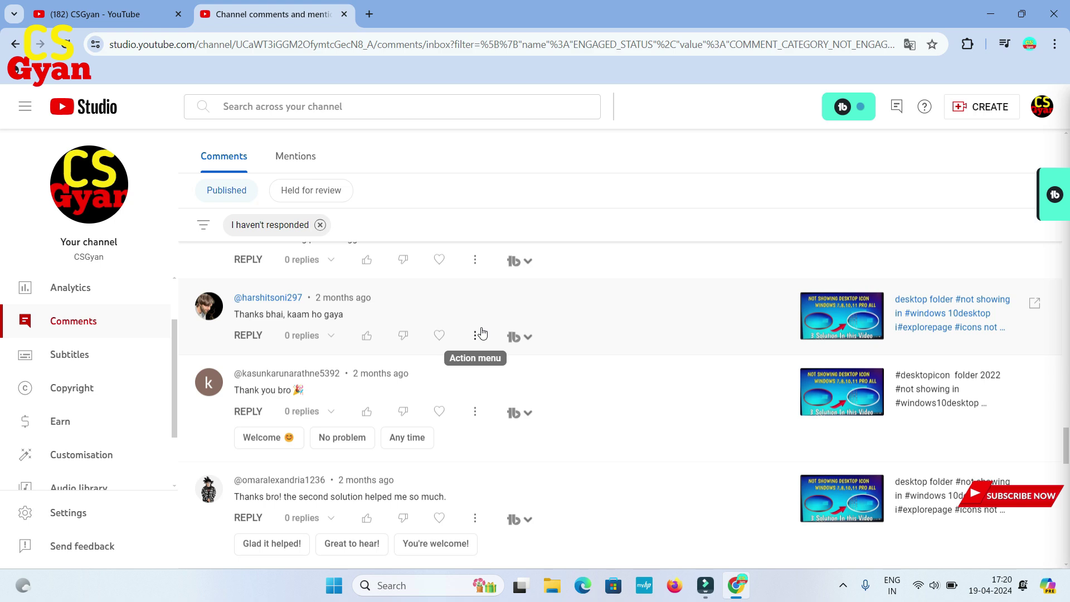
Minimize the browser window and refresh the Windows desktop
left_click(991, 14)
right_click(697, 113)
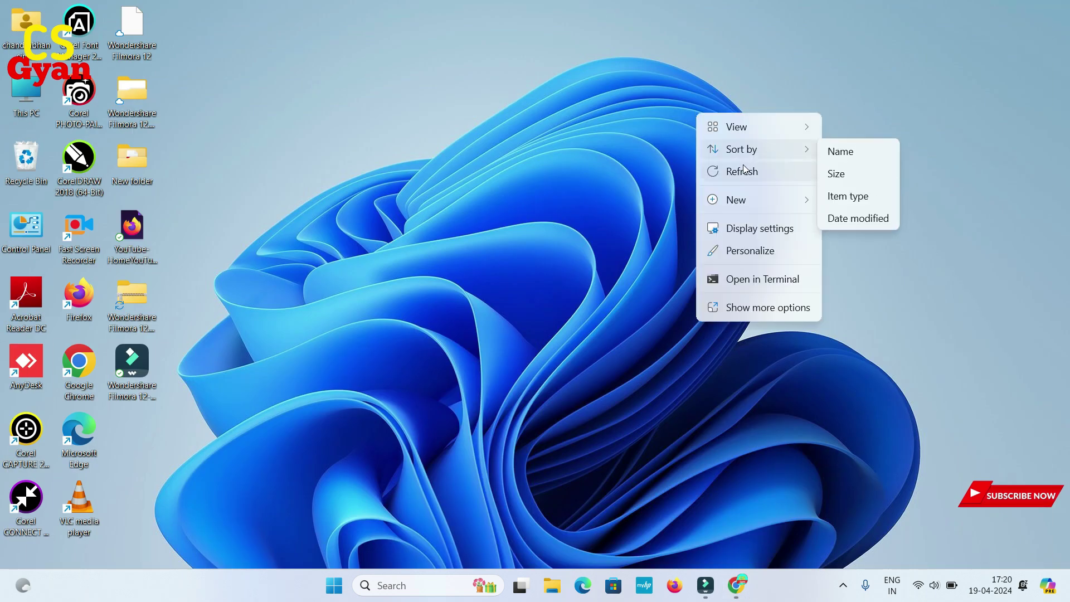
left_click(744, 167)
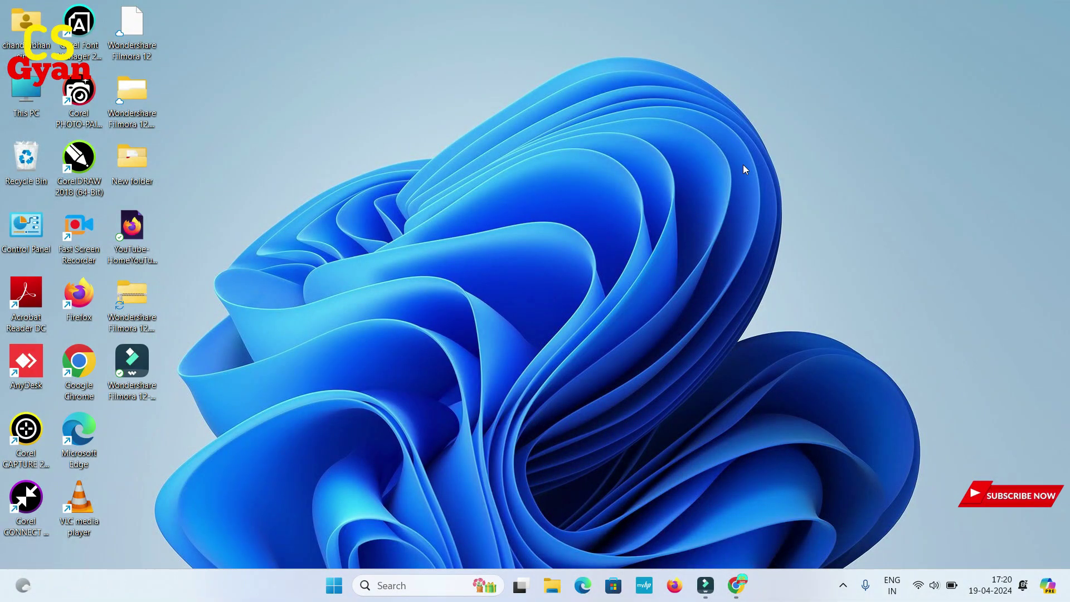
right_click(441, 94)
left_click(504, 146)
right_click(766, 159)
left_click(774, 170)
View the available Wi-Fi networks, expand the MIFI_F050 entry, and close the network list
left_click(935, 586)
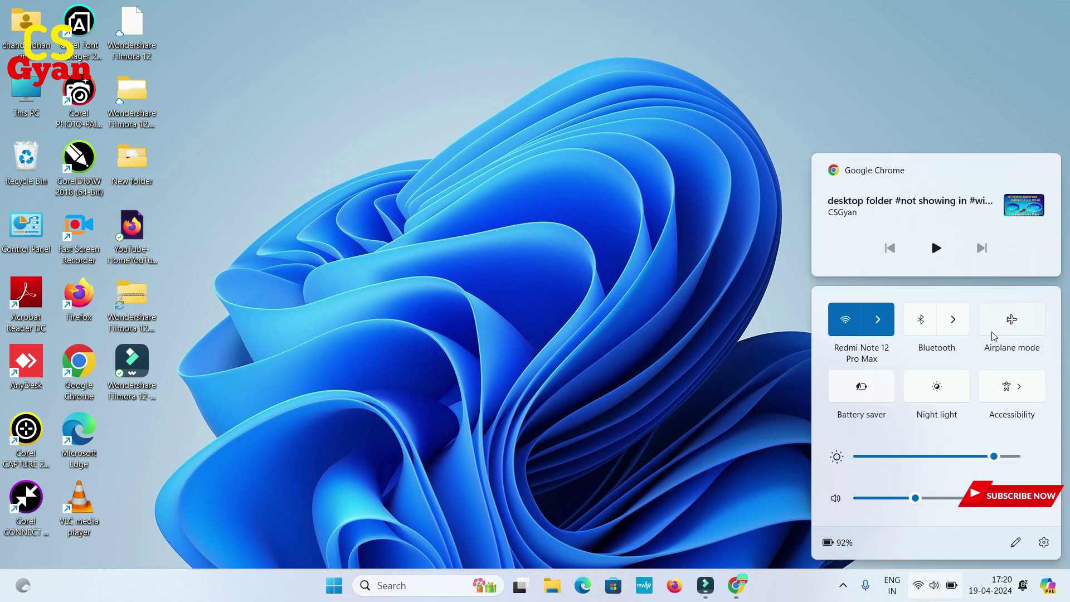
left_click(878, 318)
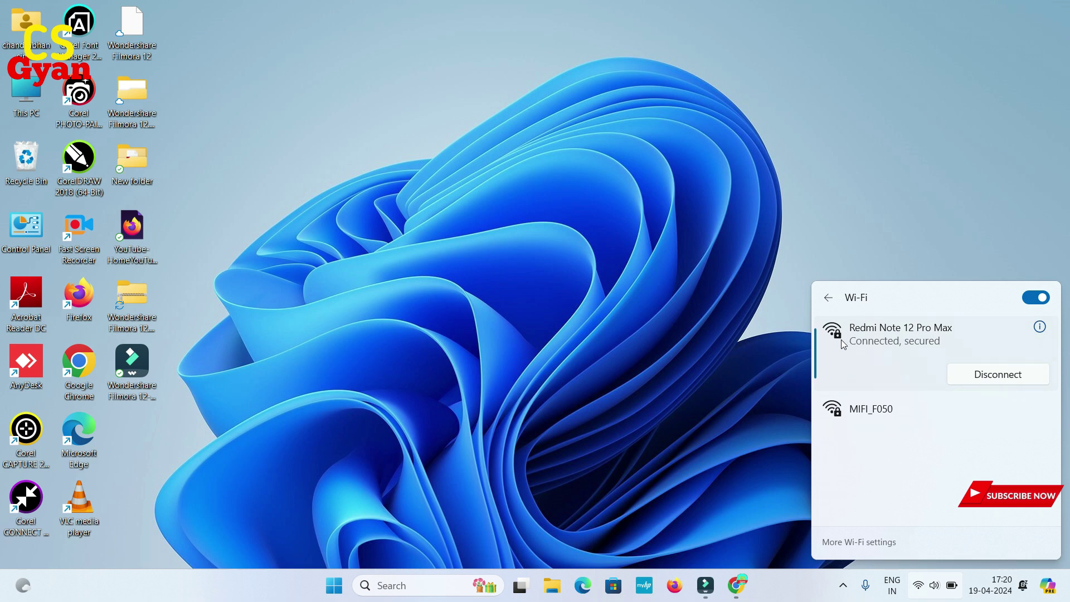
left_click(874, 424)
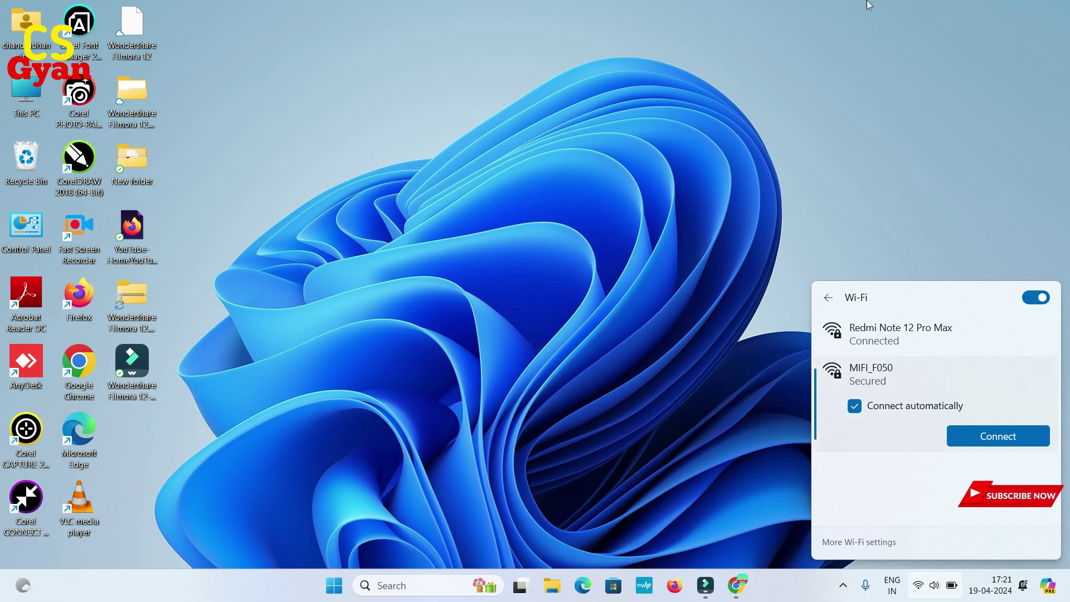
left_click(689, 159)
right_click(734, 159)
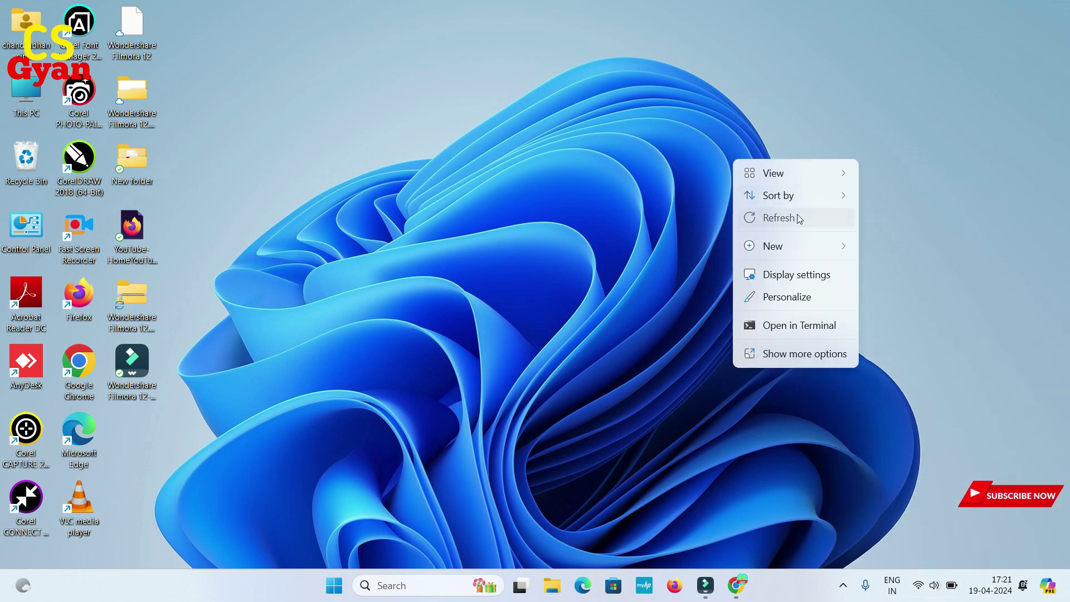
left_click(798, 214)
right_click(663, 148)
left_click(658, 157)
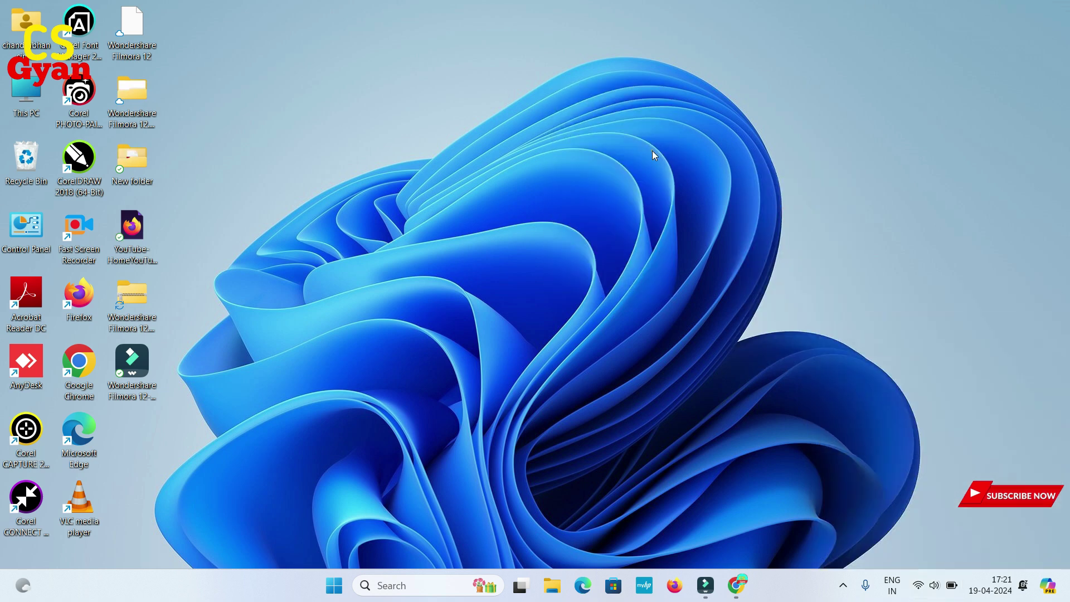
right_click(662, 149)
left_click(726, 202)
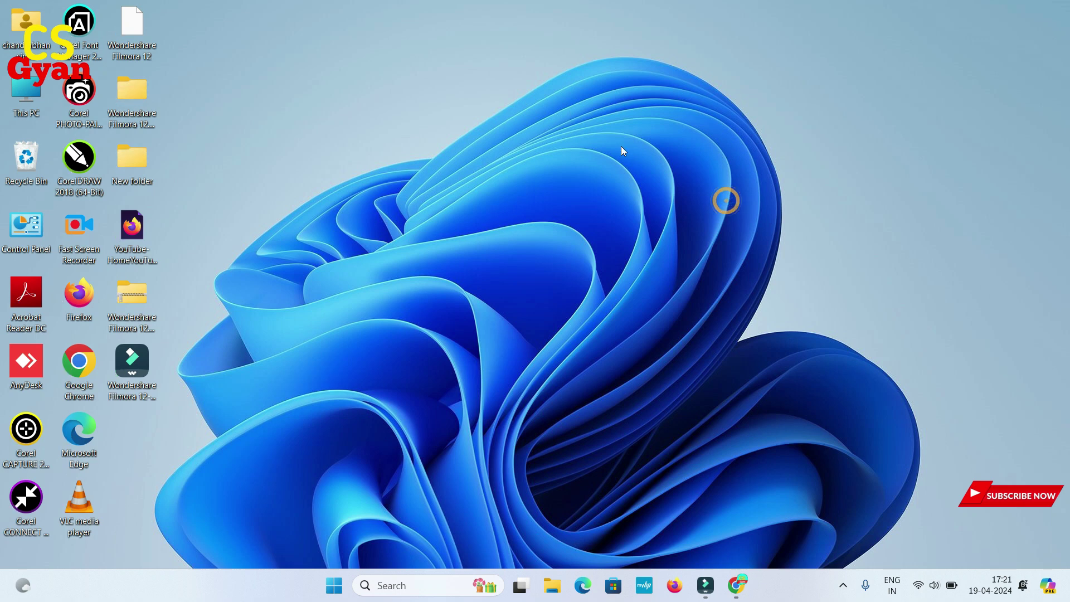
right_click(571, 115)
left_click(673, 179)
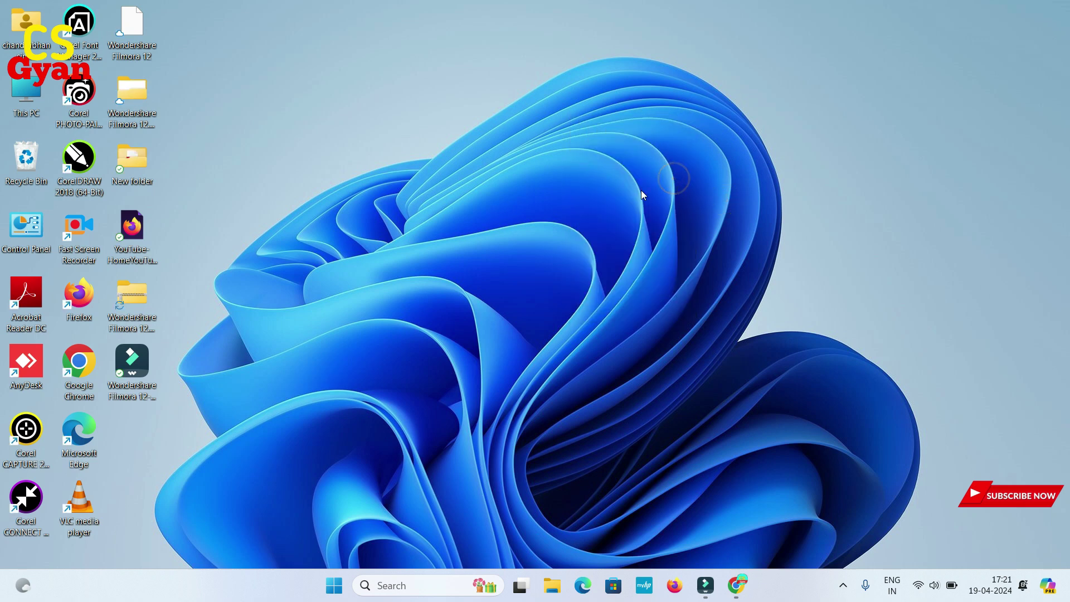
right_click(581, 158)
left_click(648, 209)
Open the Control Panel from the desktop, maximize its window, and open the Network and Sharing Center
double_click(32, 246)
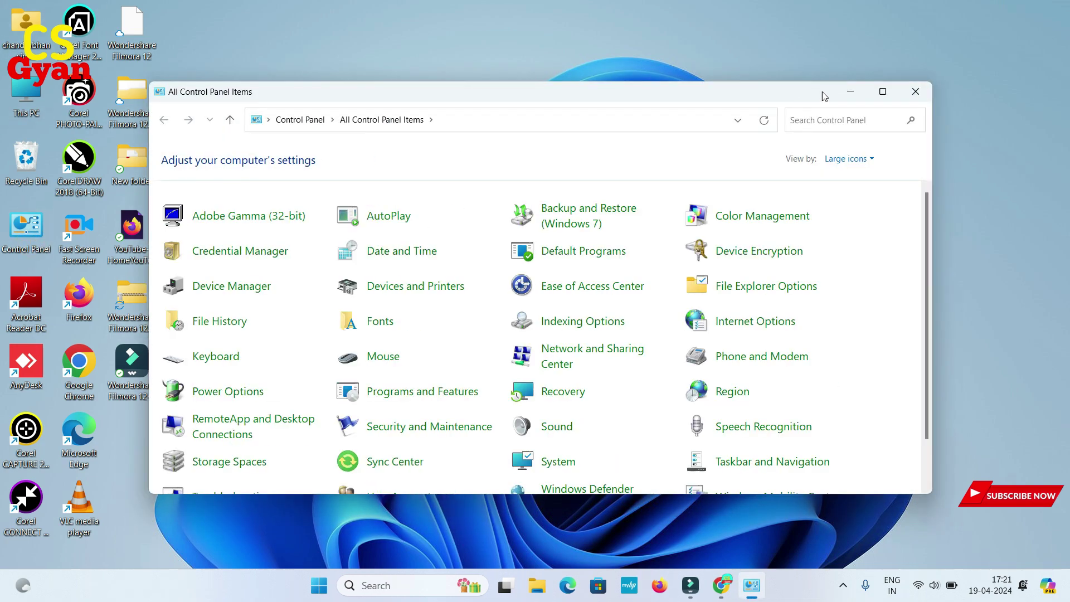
left_click(884, 91)
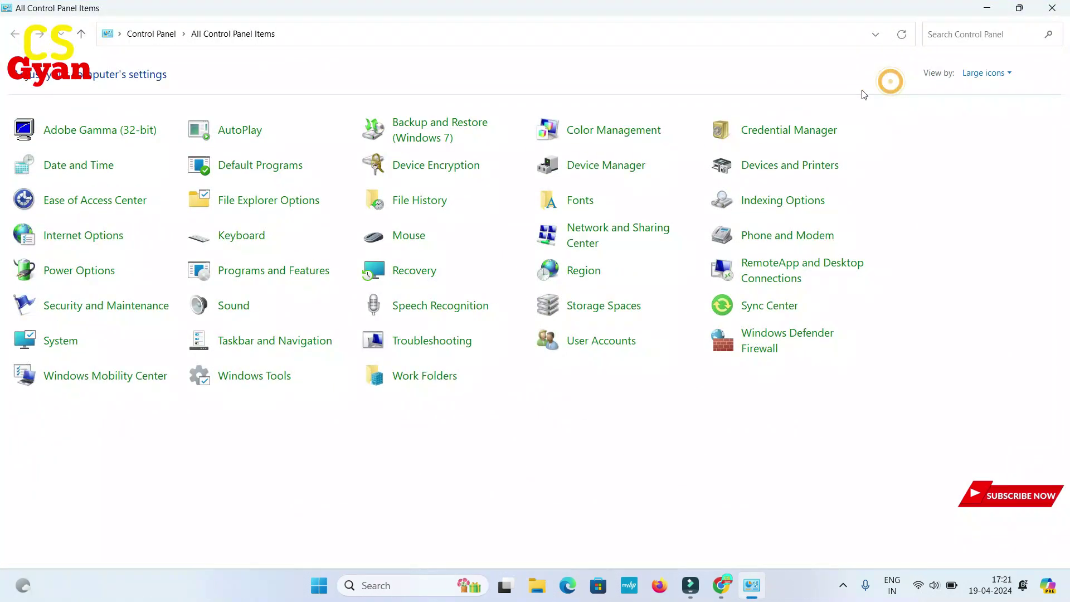
left_click(597, 237)
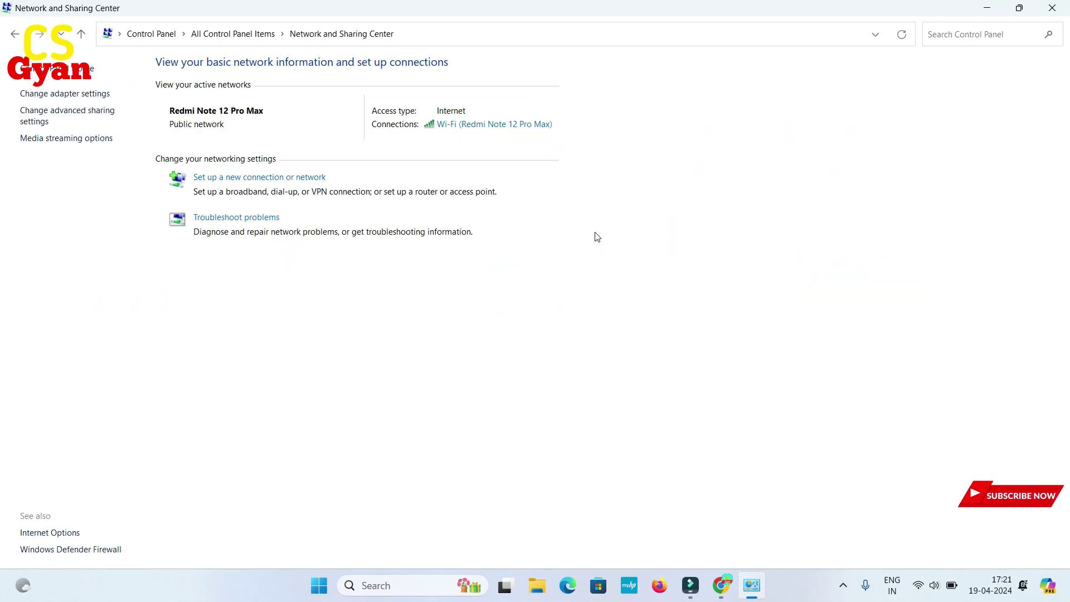
Switch the Control Panel view to Category and open the network status and tasks page
left_click(81, 33)
left_click(984, 73)
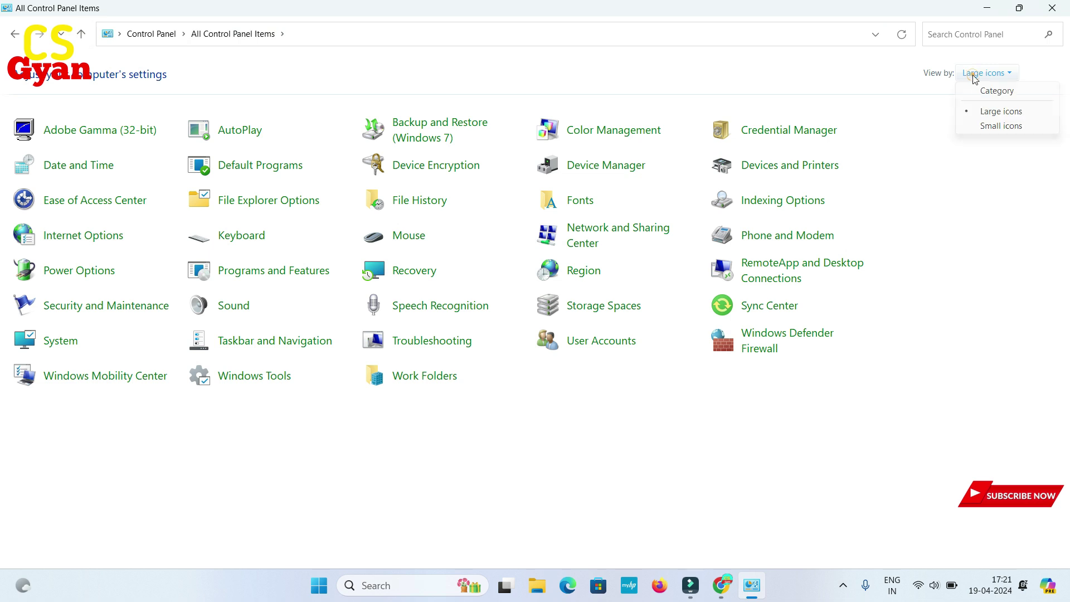
left_click(987, 128)
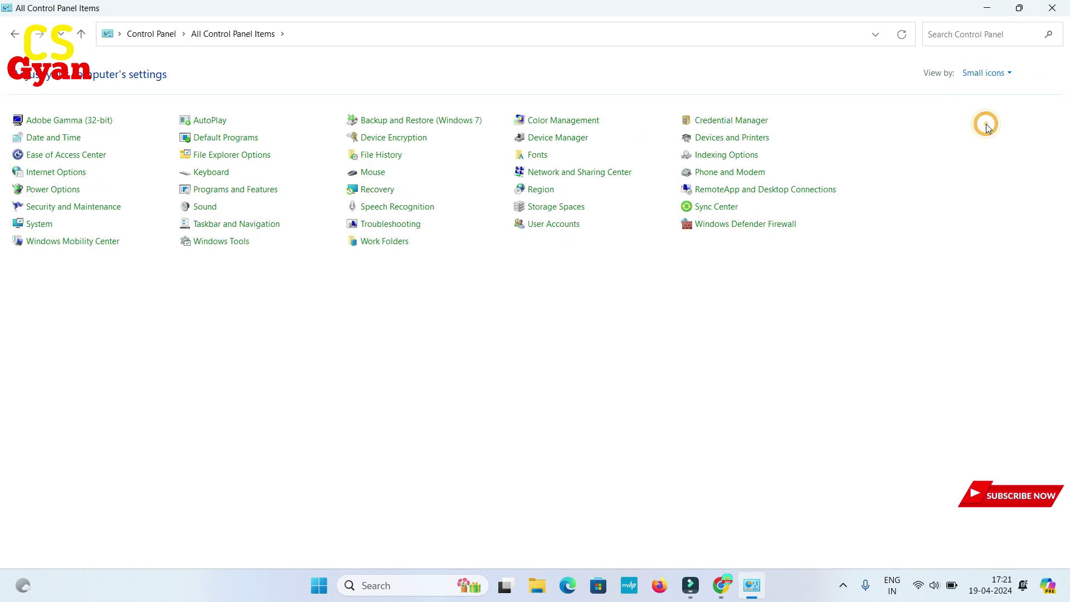
left_click(980, 73)
left_click(982, 91)
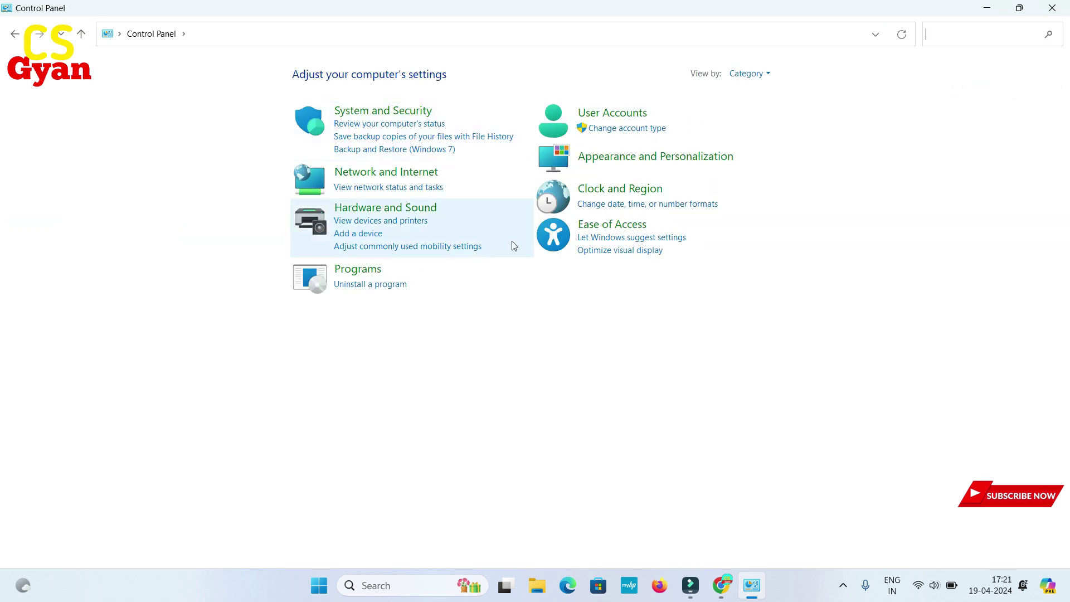
left_click(379, 192)
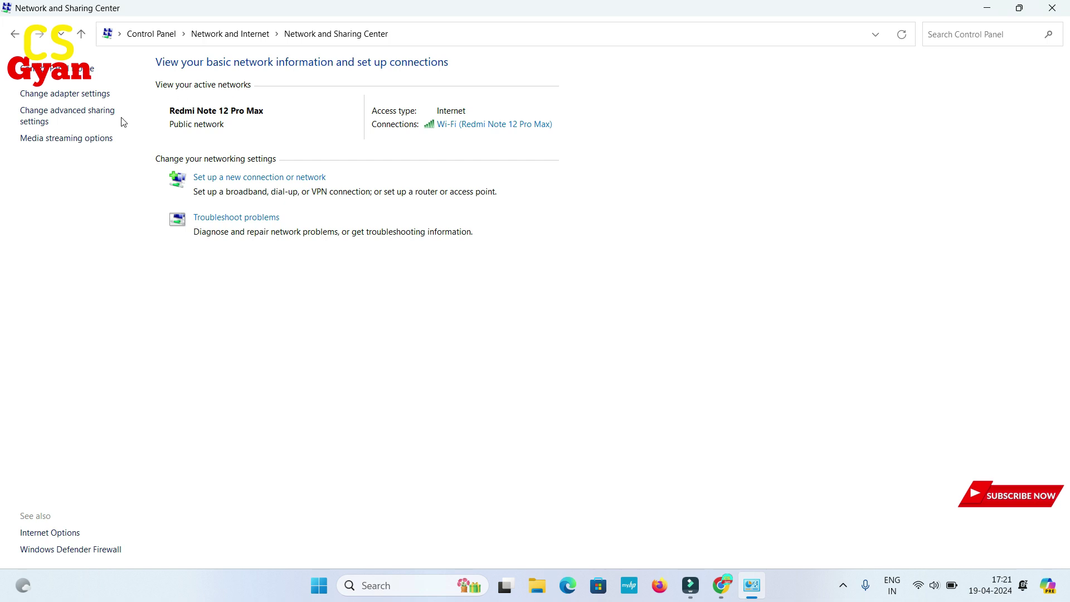
View the media streaming options and return to the Network and Sharing Center
left_click(82, 140)
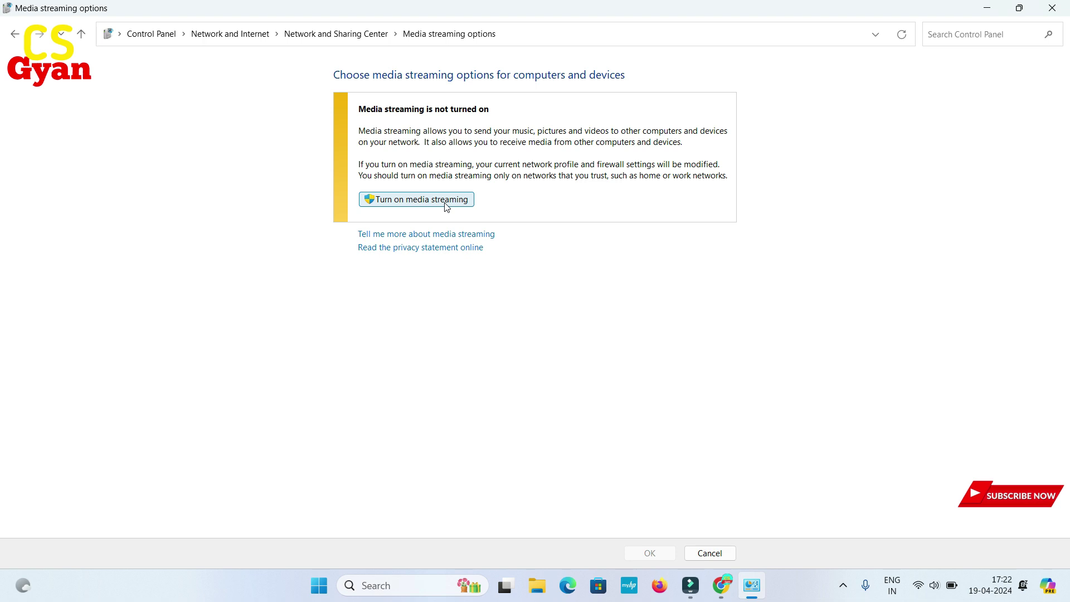
left_click(15, 34)
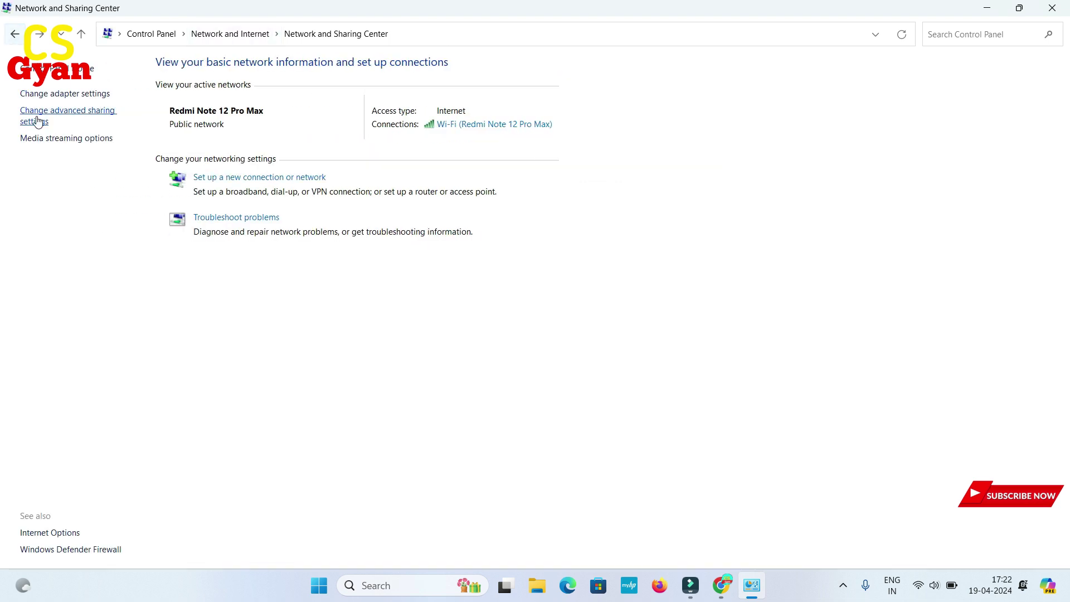
Turn on network discovery for public networks in the advanced sharing settings, then close the Settings window
left_click(42, 122)
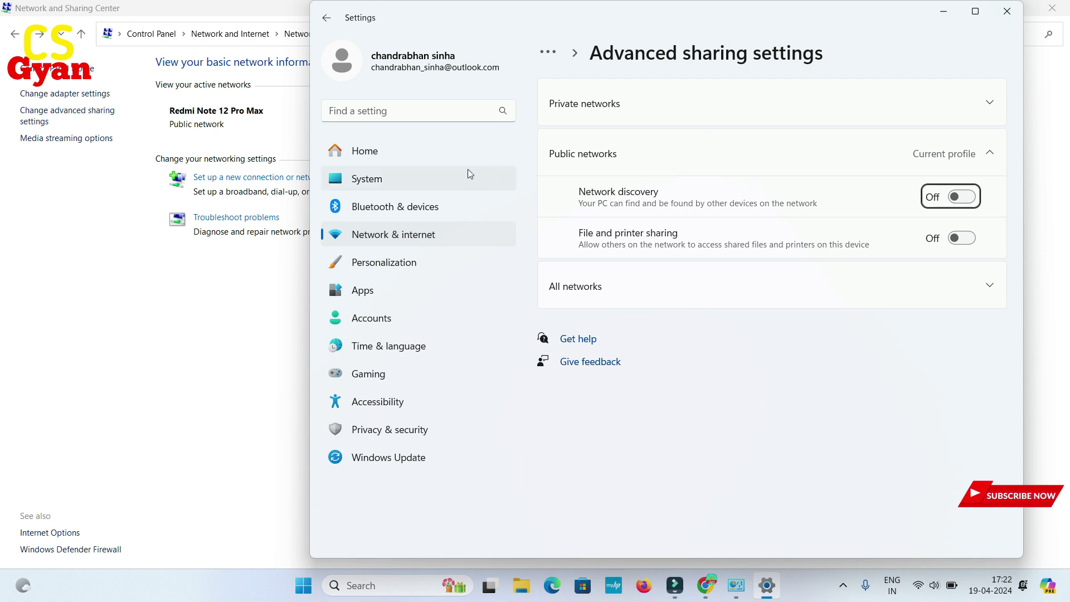
left_click(958, 203)
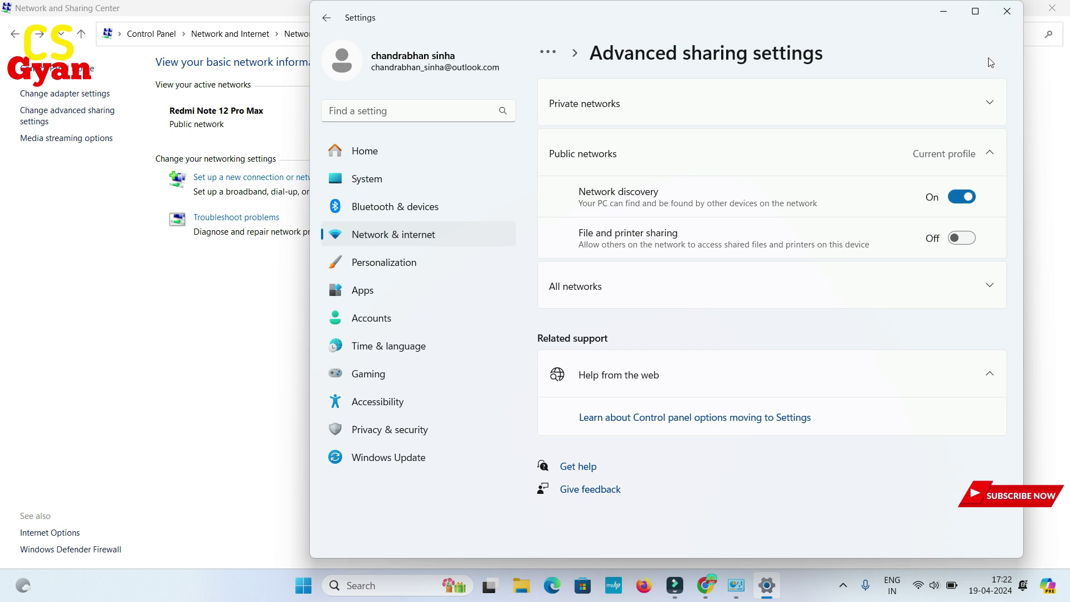
left_click(1007, 12)
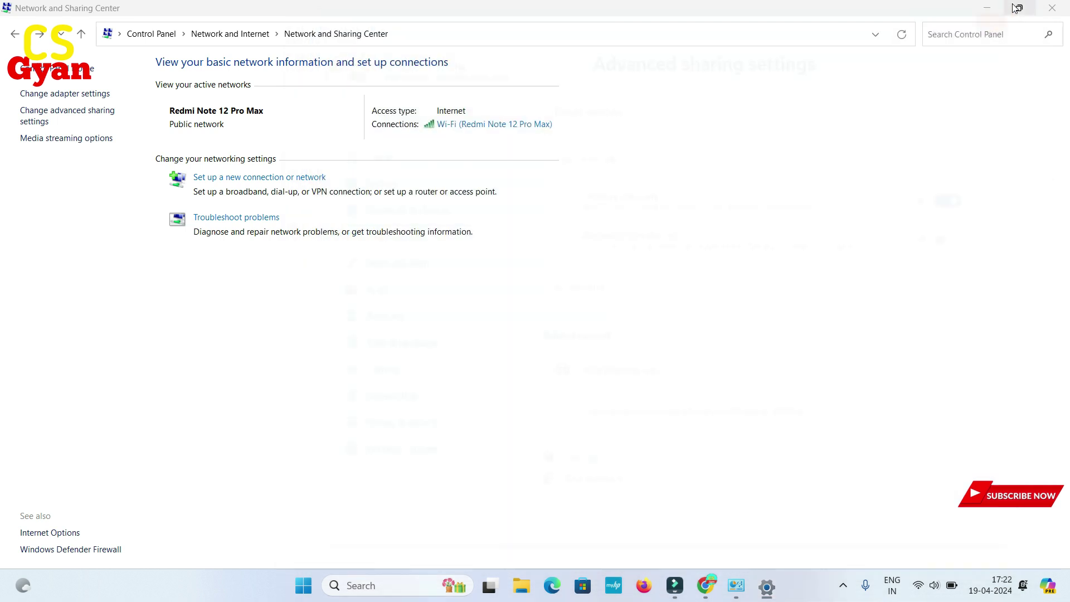
Open the adapter settings and display the status of the Wi-Fi connection
left_click(92, 95)
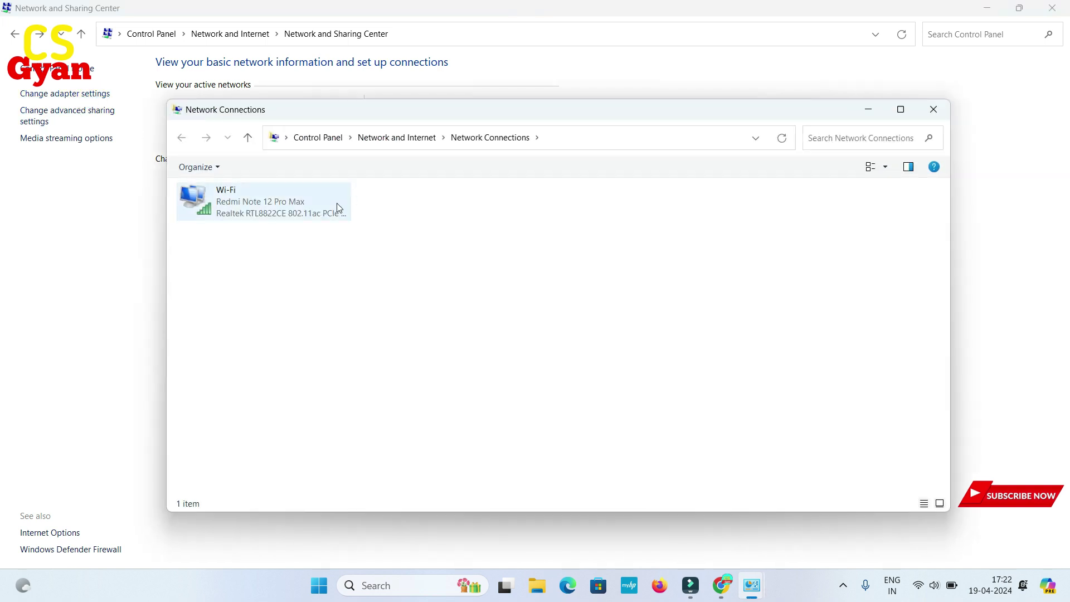
left_click(253, 207)
double_click(252, 202)
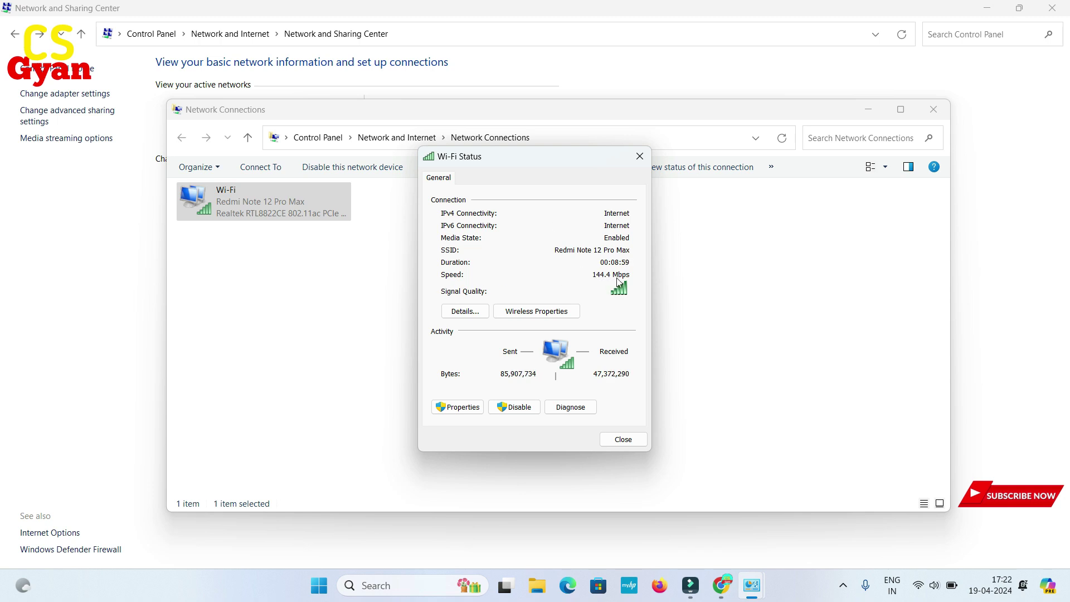
Examine the Wi-Fi connection's network details and place the details window beside the Wi-Fi status window
left_click(469, 314)
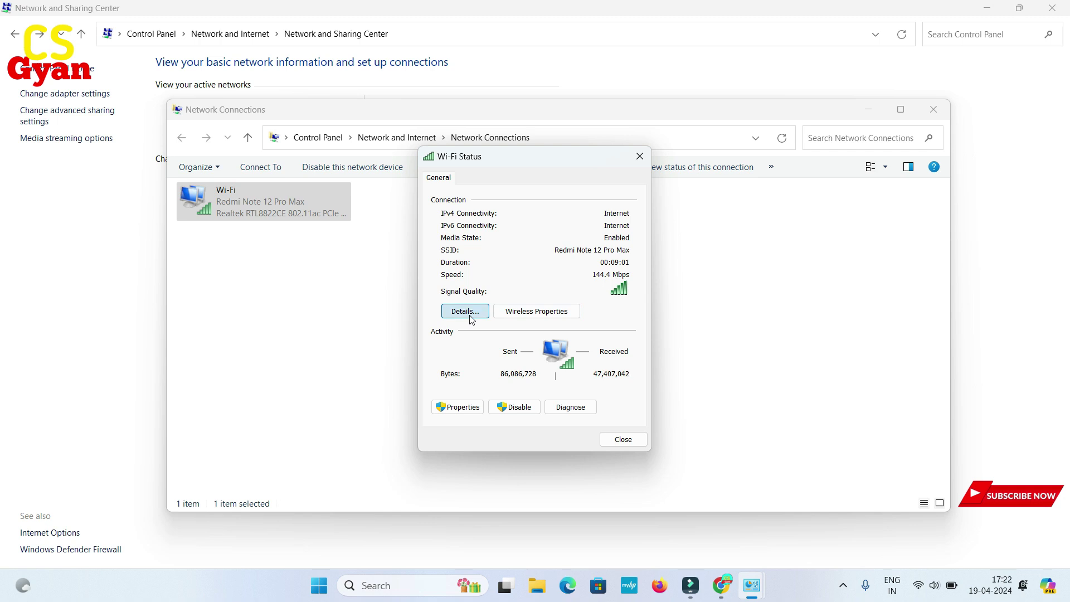
scroll(529, 316, "down", 1)
scroll(524, 295, "up", 1)
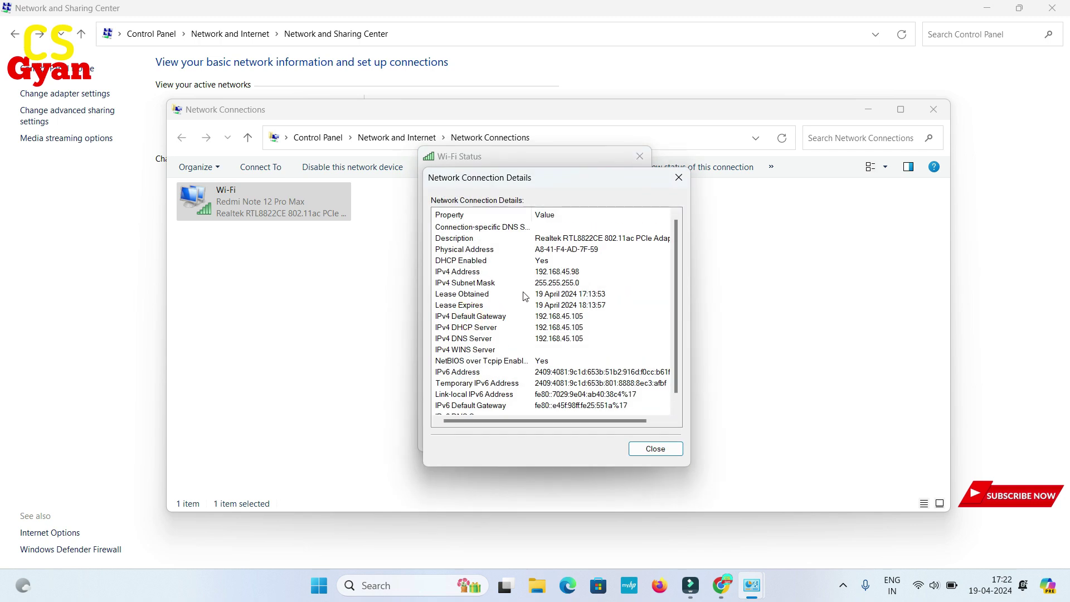
scroll(525, 294, "down", 1)
scroll(524, 289, "up", 1)
left_click_drag(528, 184, 769, 150)
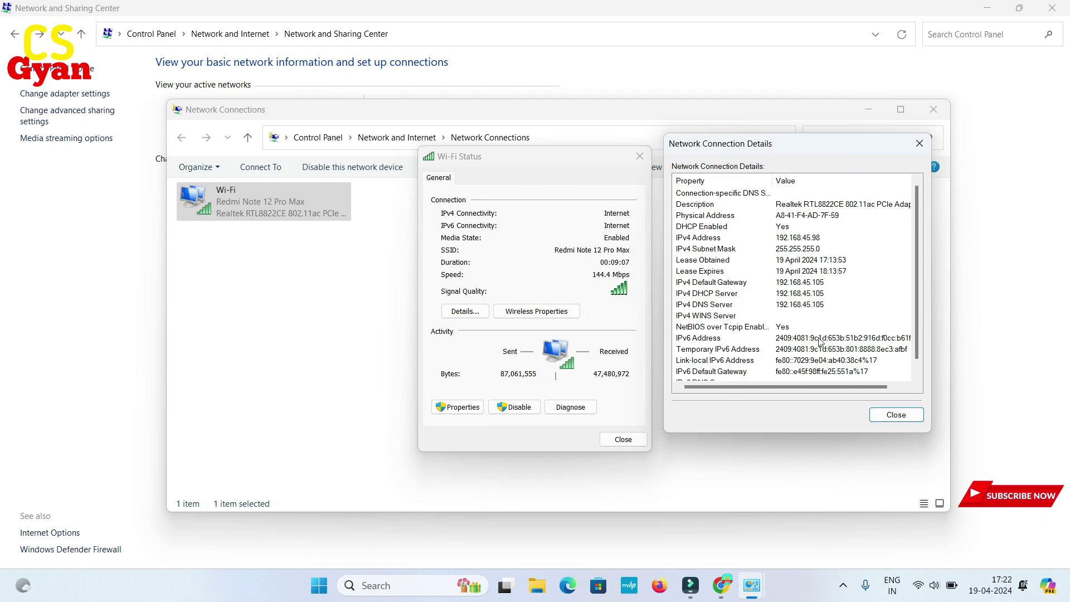
Check the available Wi-Fi networks, including Redmi Note 12 Pro Max and MIFI_F050, and return to the Network and Sharing Center
left_click(917, 588)
left_click(880, 326)
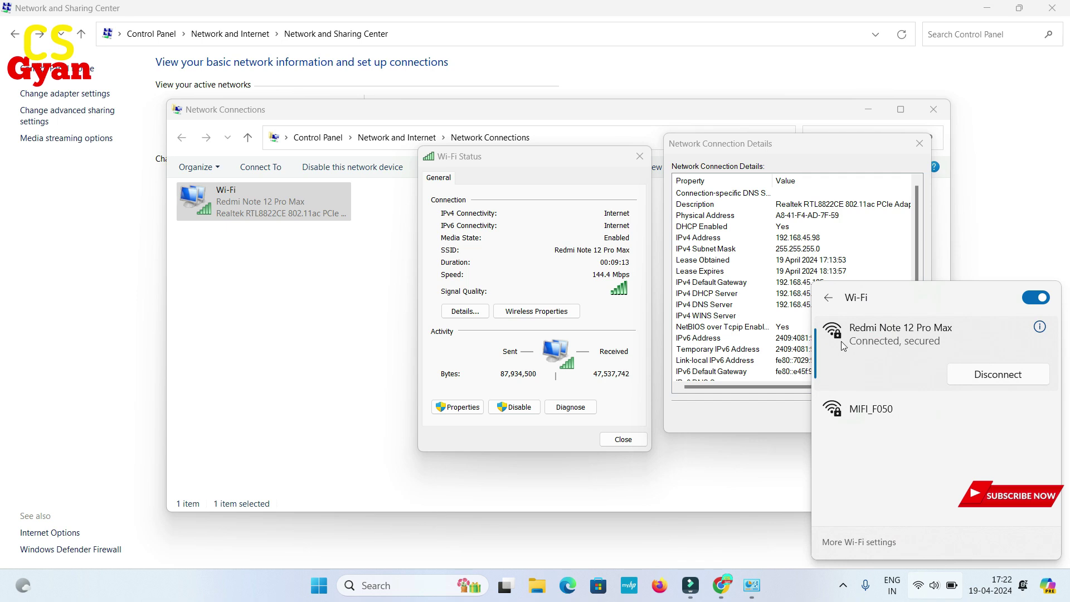
left_click(859, 429)
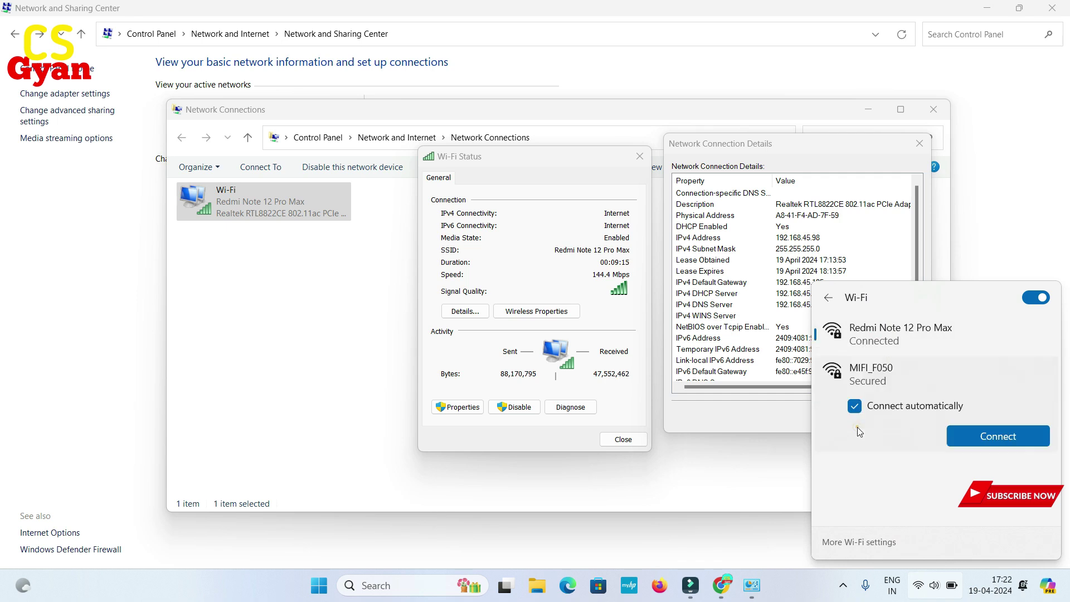
left_click(861, 343)
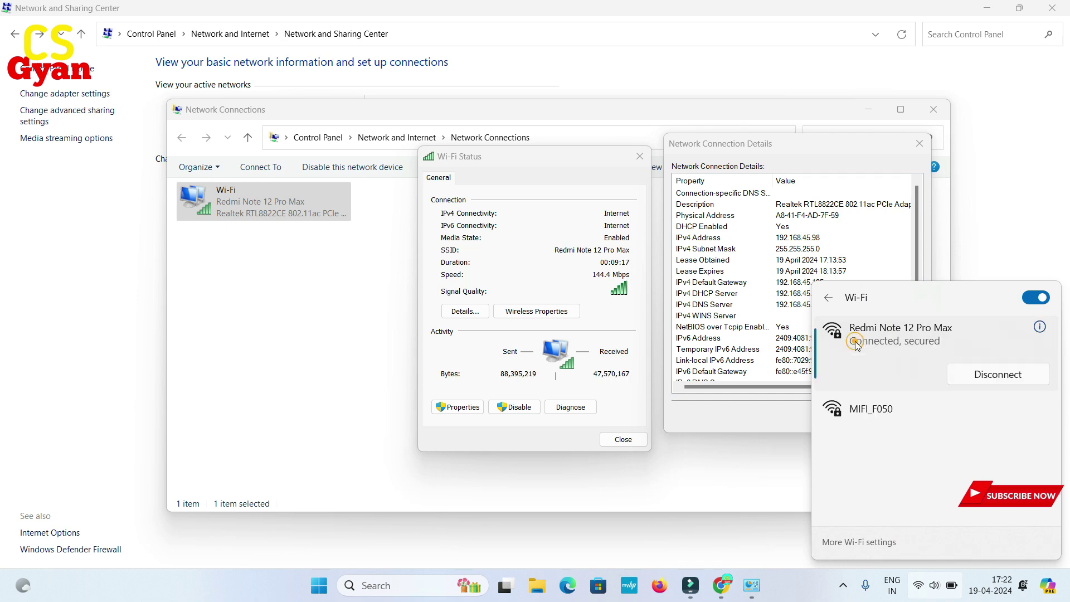
left_click(961, 245)
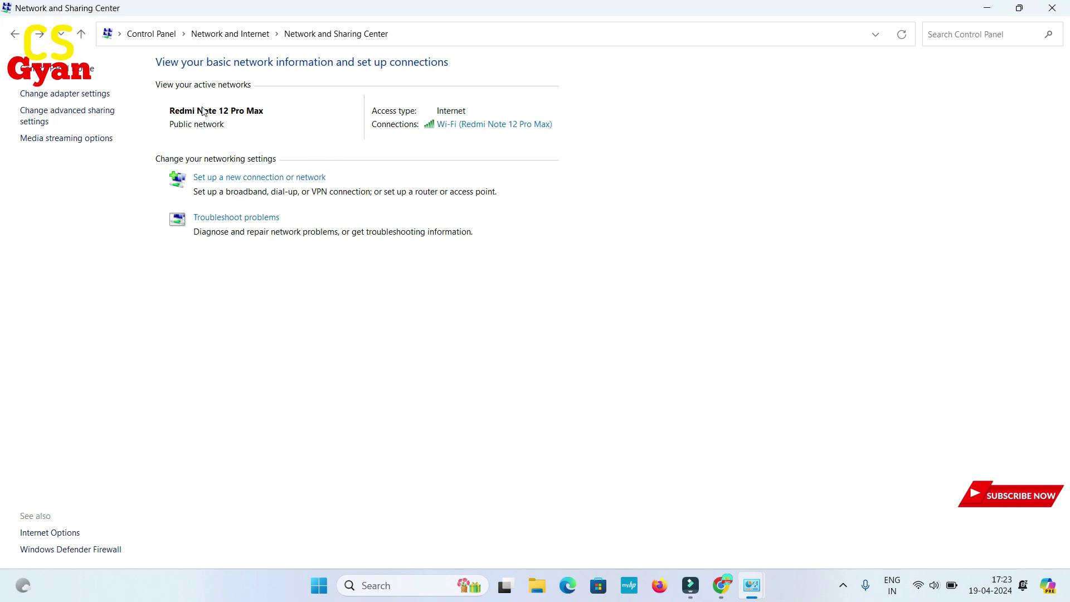
Display the active Wi-Fi connection's status without its details window and view the adapter's properties without changing them
left_click(201, 90)
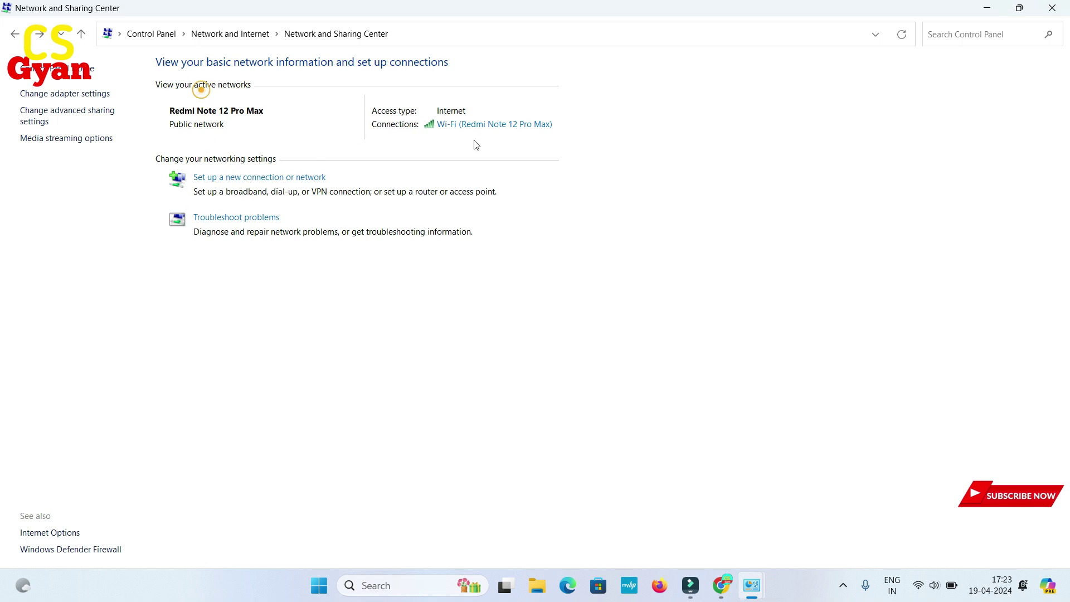
left_click(450, 121)
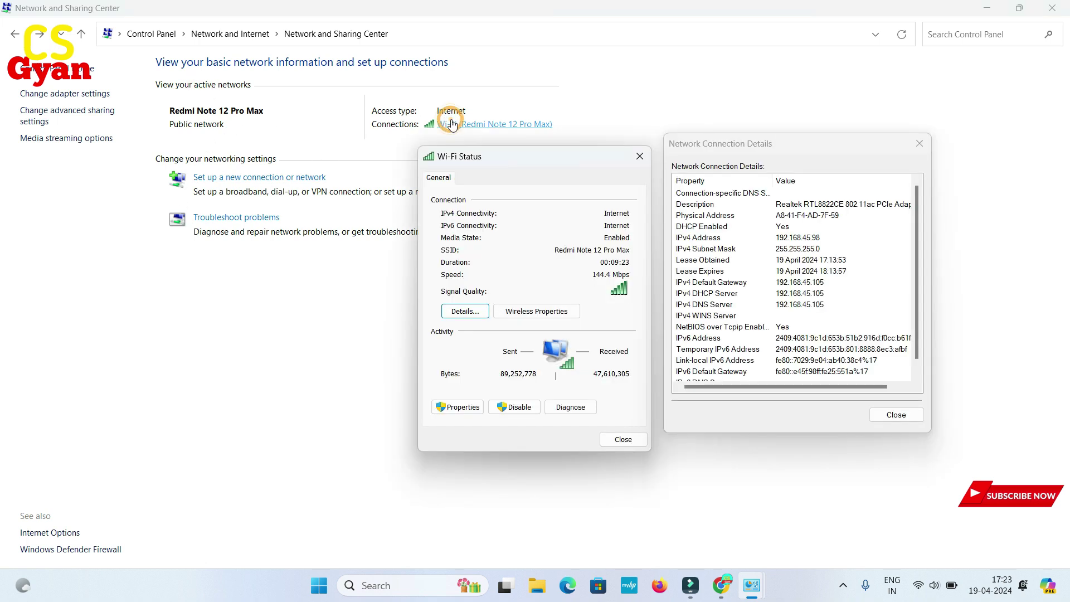
left_click(472, 413)
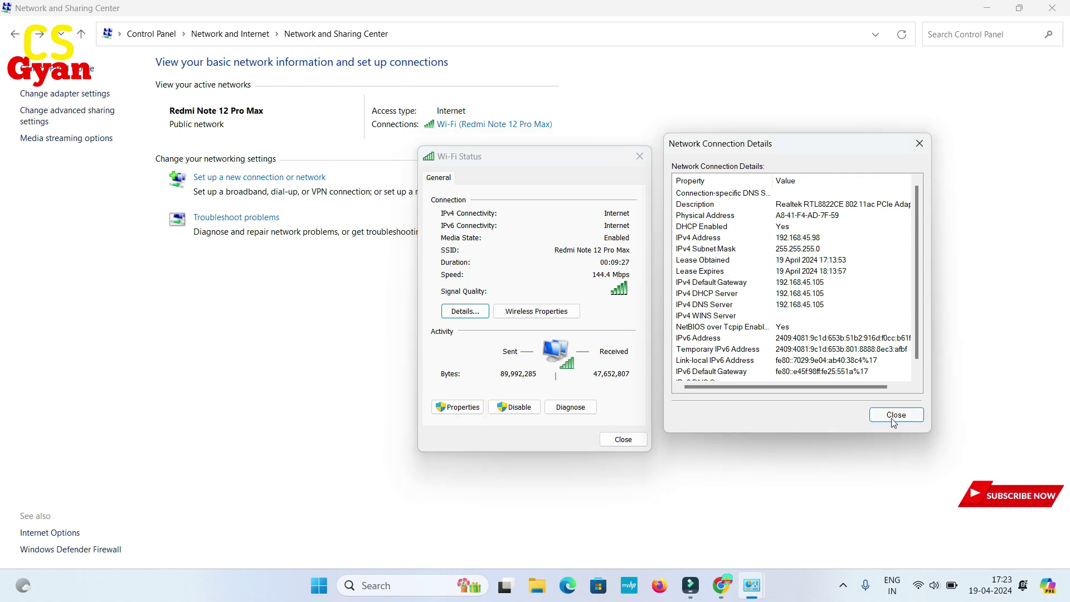
left_click(893, 416)
left_click(459, 409)
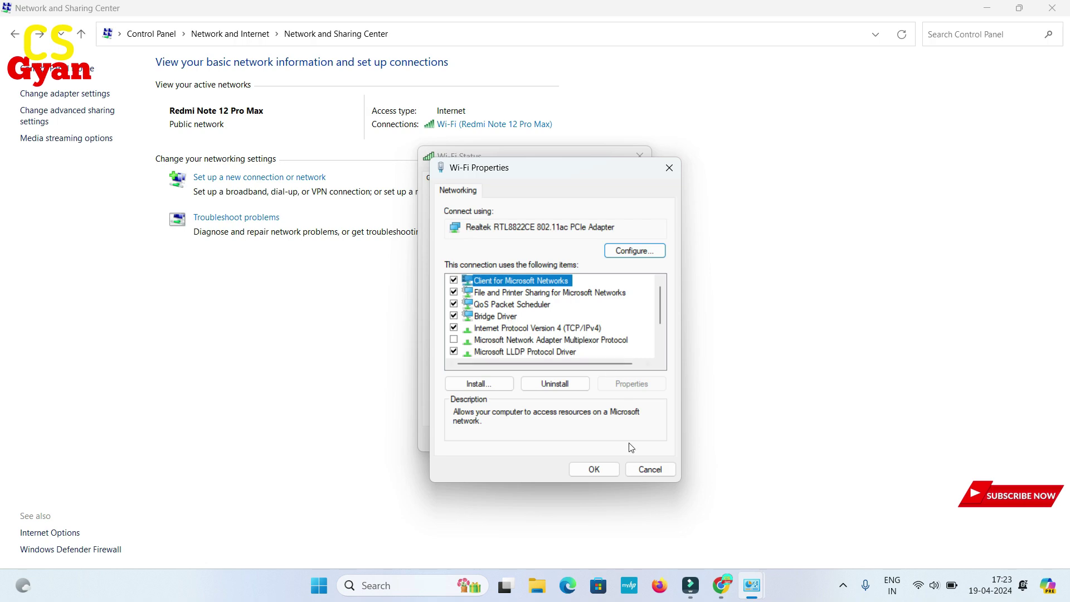
left_click(651, 469)
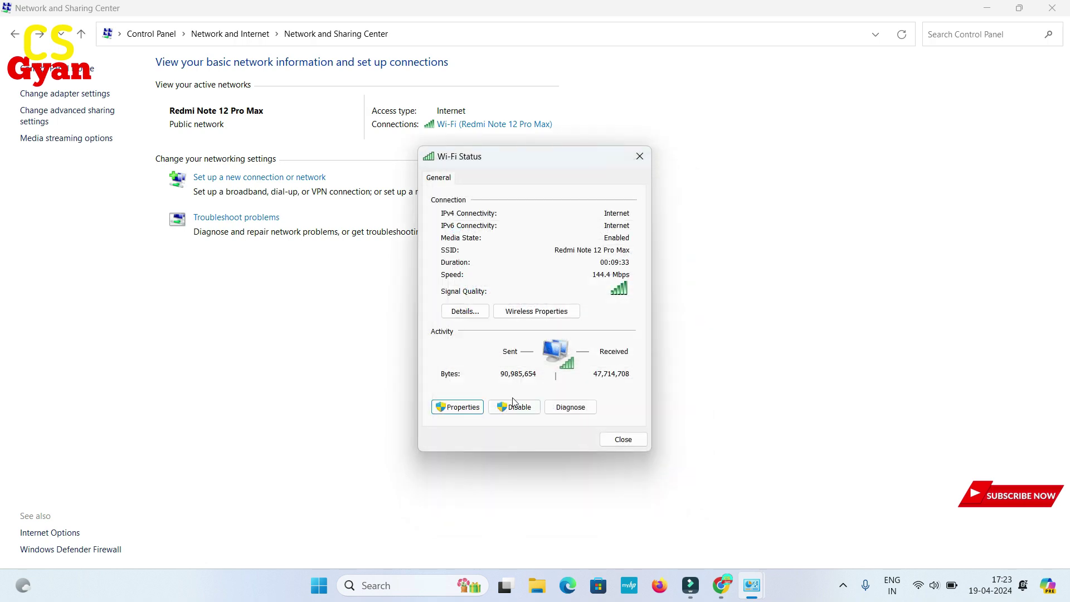
Examine the Wi-Fi connection's full list of network connection details and return to its status
left_click(465, 311)
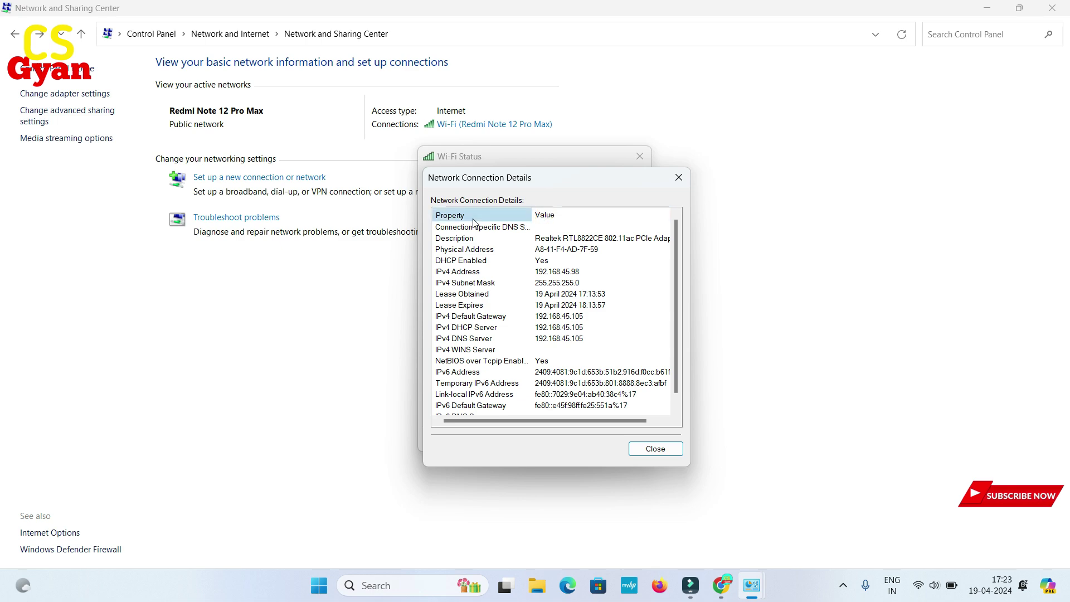
left_click(668, 454)
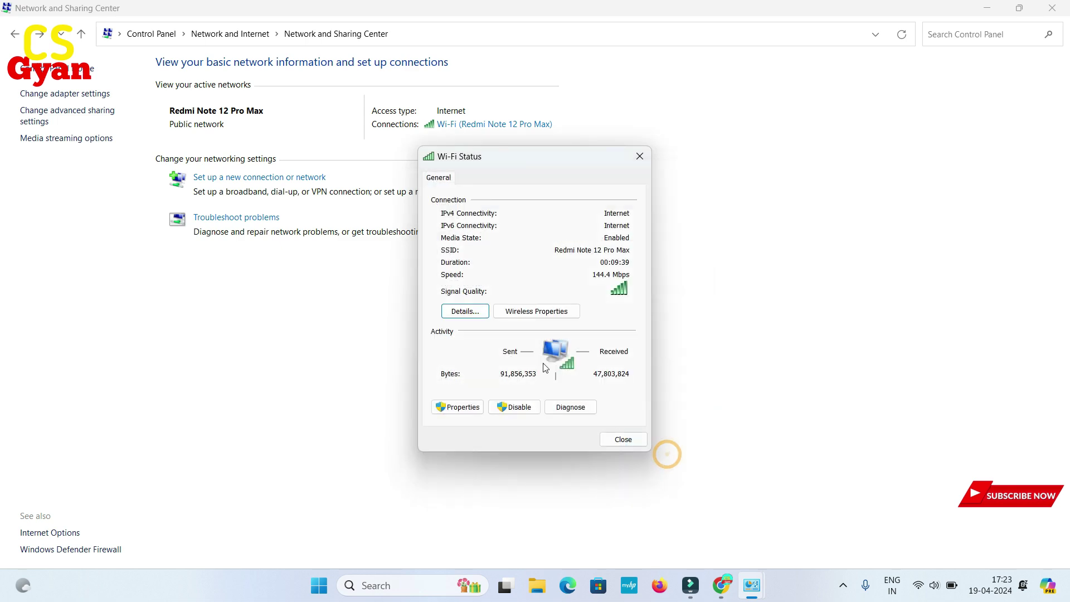
left_click(467, 316)
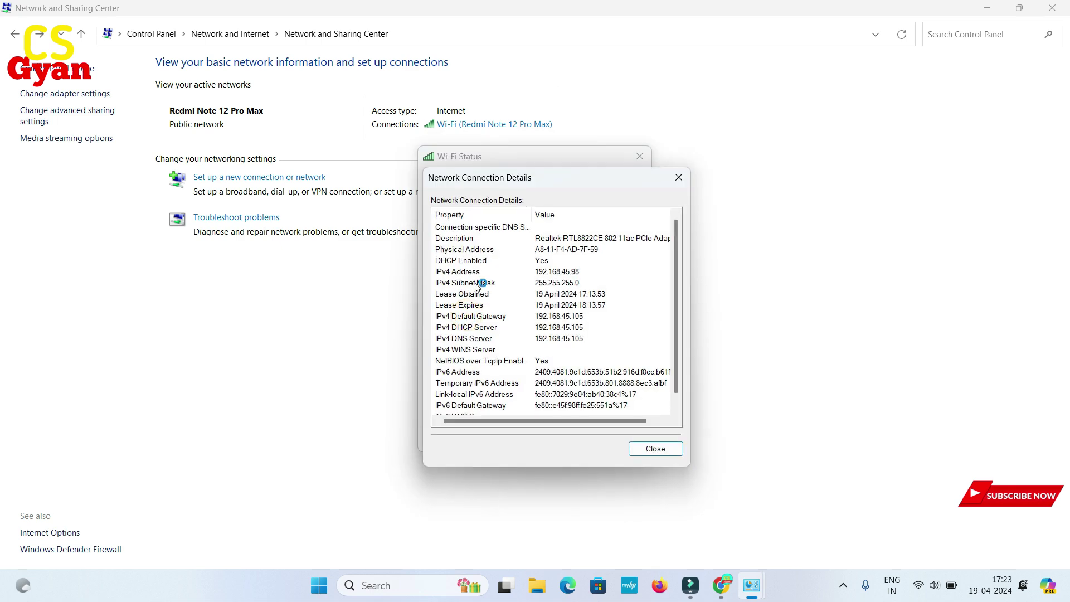
scroll(474, 293, "down", 1)
scroll(474, 293, "up", 1)
scroll(474, 293, "down", 1)
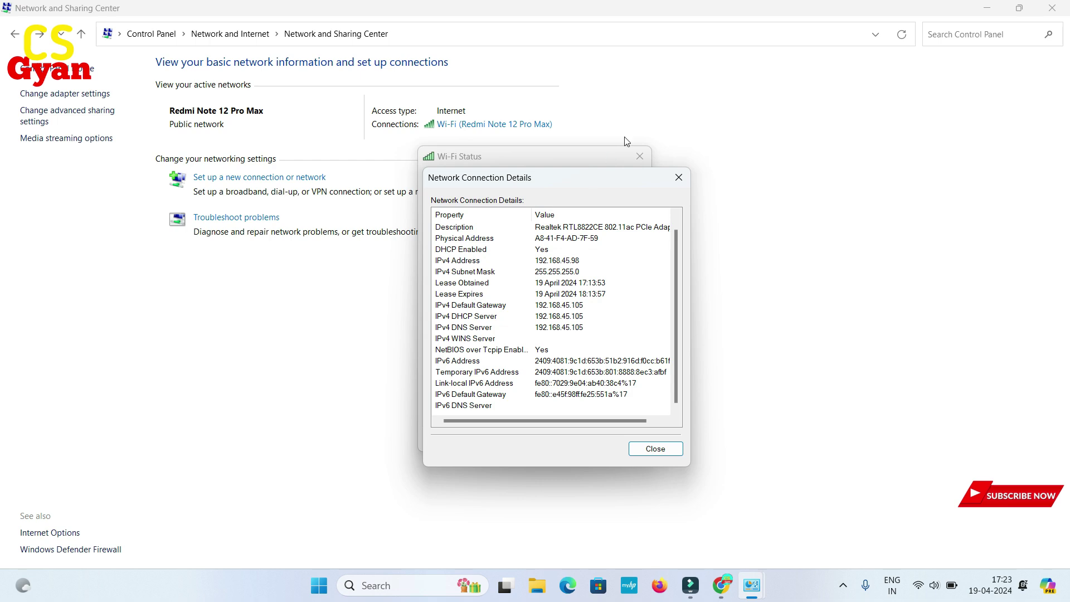
left_click(679, 177)
Open the security settings in the connection's wireless properties and reveal the saved network security key
left_click(567, 310)
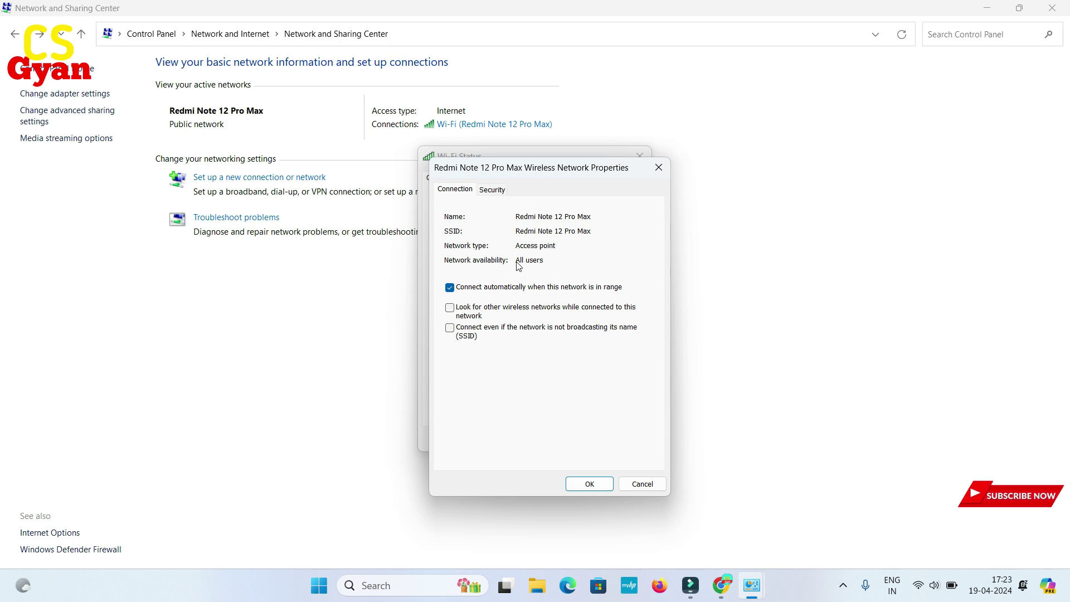
left_click(492, 190)
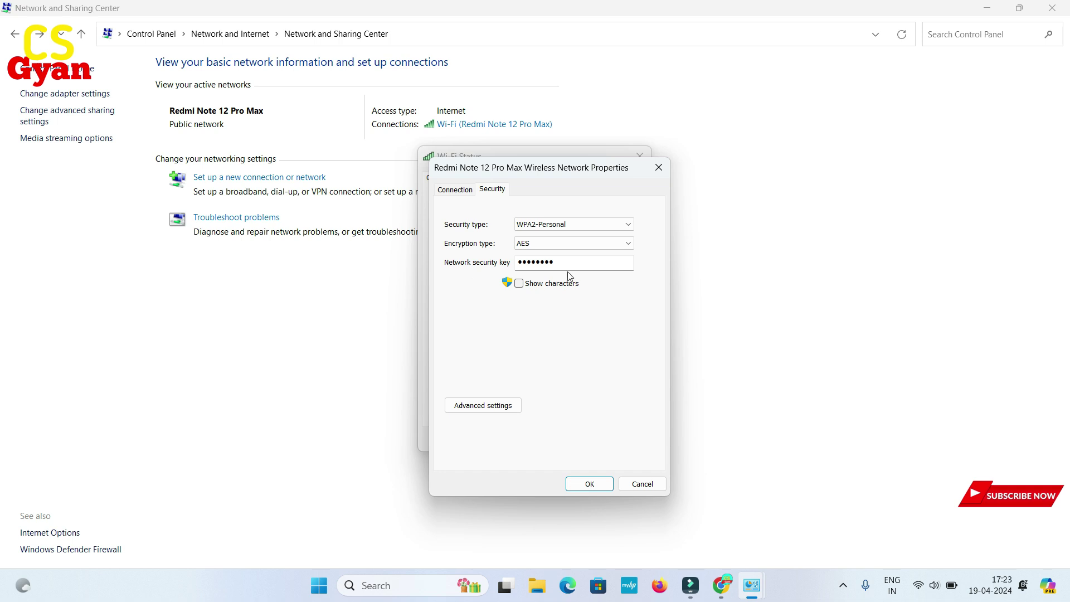
left_click(520, 285)
left_click_drag(570, 261, 515, 262)
left_click(584, 260)
left_click_drag(584, 260, 512, 260)
double_click(583, 265)
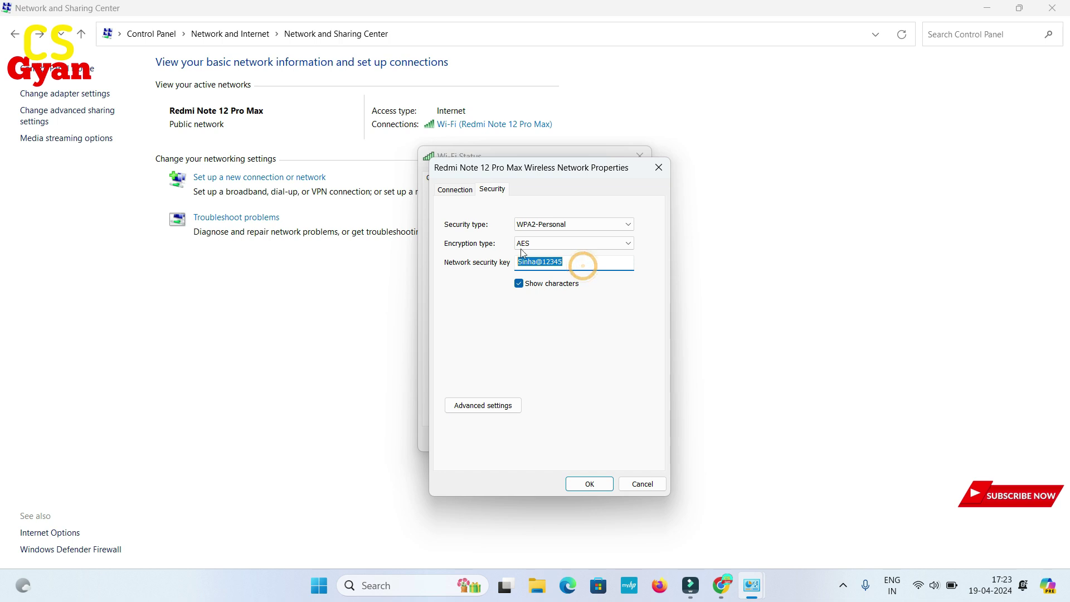
left_click(535, 244)
left_click(537, 254)
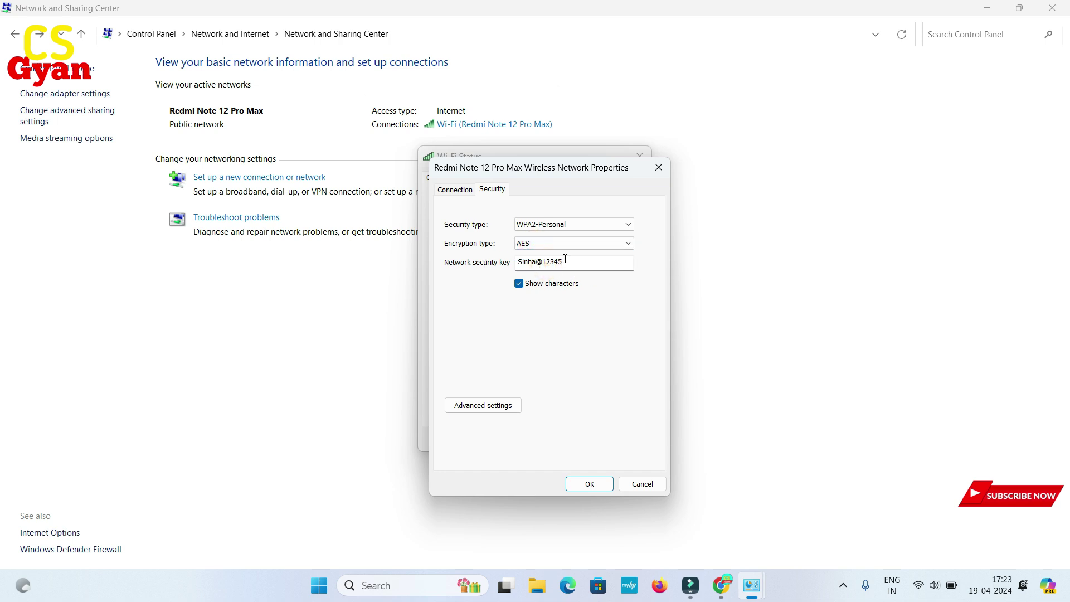
left_click_drag(564, 259, 519, 260)
Toggle the network security key between hidden and readable characters, leaving the characters shown
left_click(520, 284)
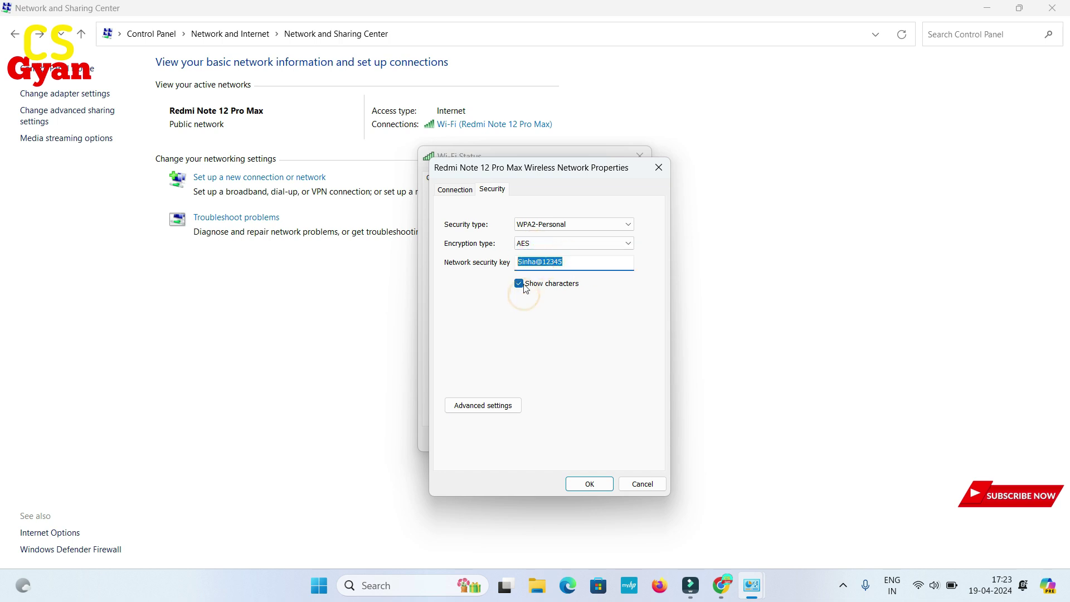
left_click(520, 284)
left_click(520, 284)
left_click(520, 285)
left_click(520, 284)
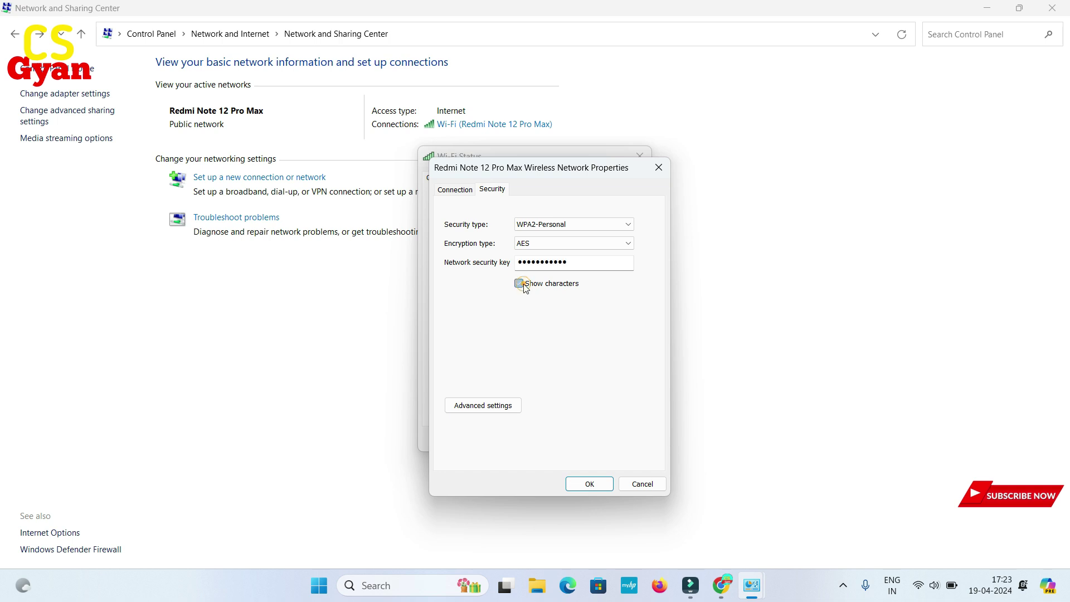
left_click(520, 284)
left_click(524, 286)
left_click(524, 286)
View the wireless network's advanced 802.11 settings, then close them together with the wireless properties
left_click(483, 409)
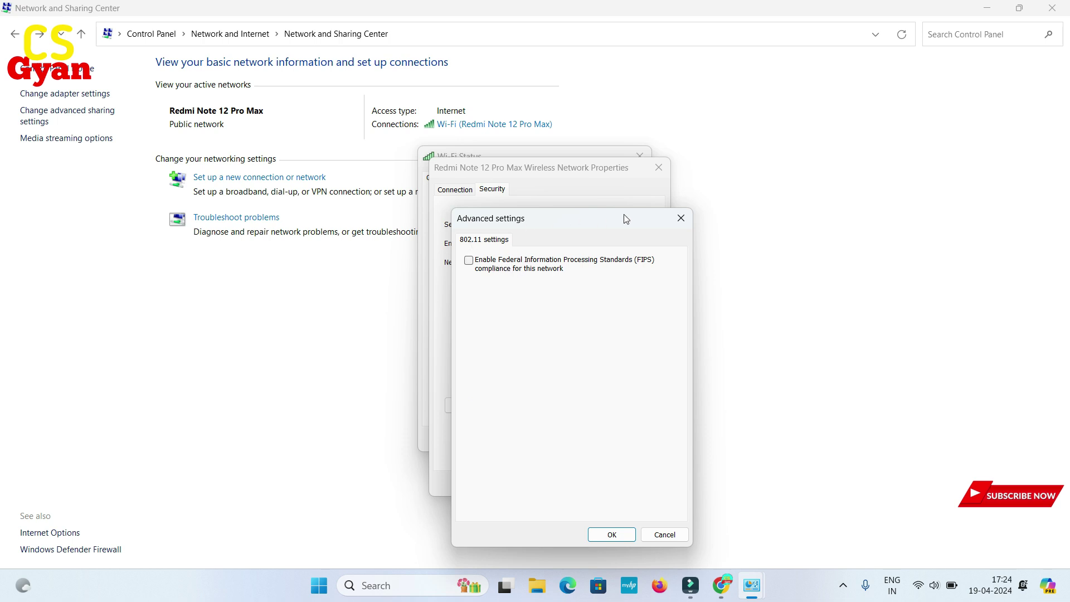
left_click(681, 218)
left_click(654, 171)
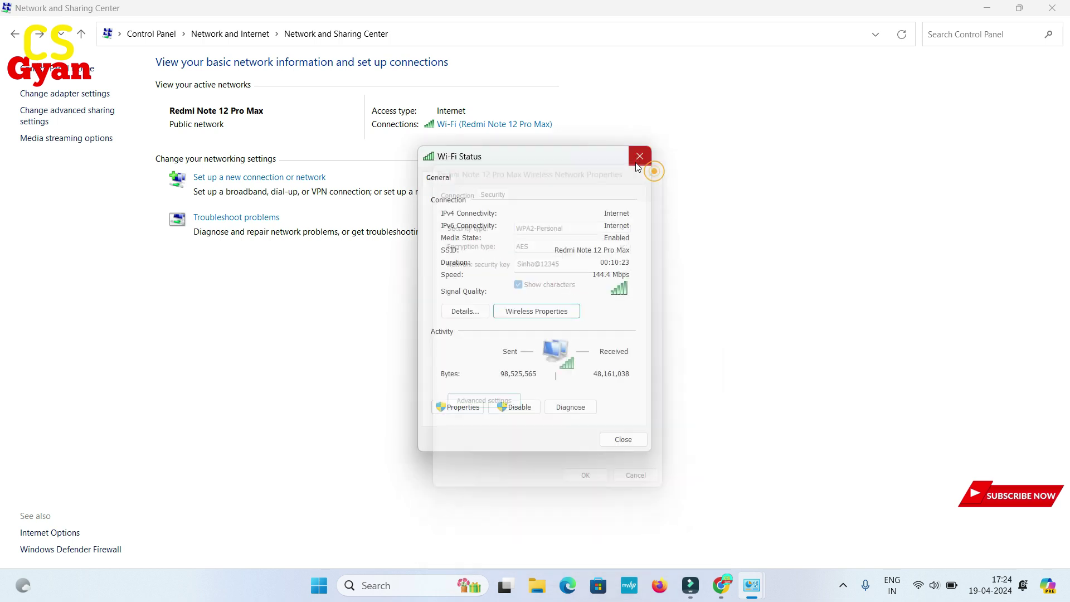
Close the Wi-Fi status and Network Connections windows and minimize the Network and Sharing Center
left_click(637, 163)
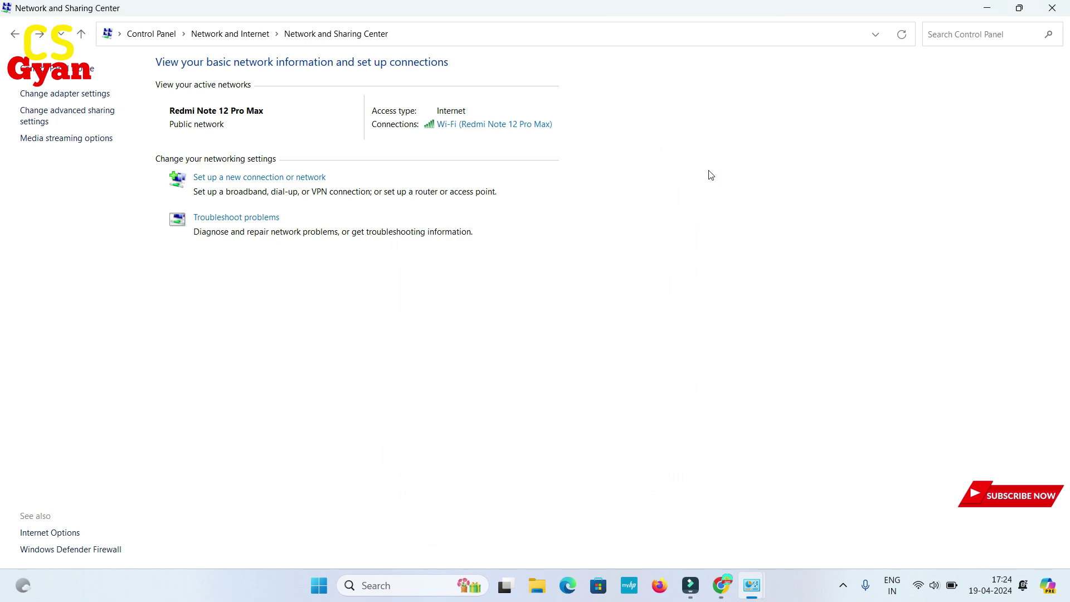
left_click(987, 8)
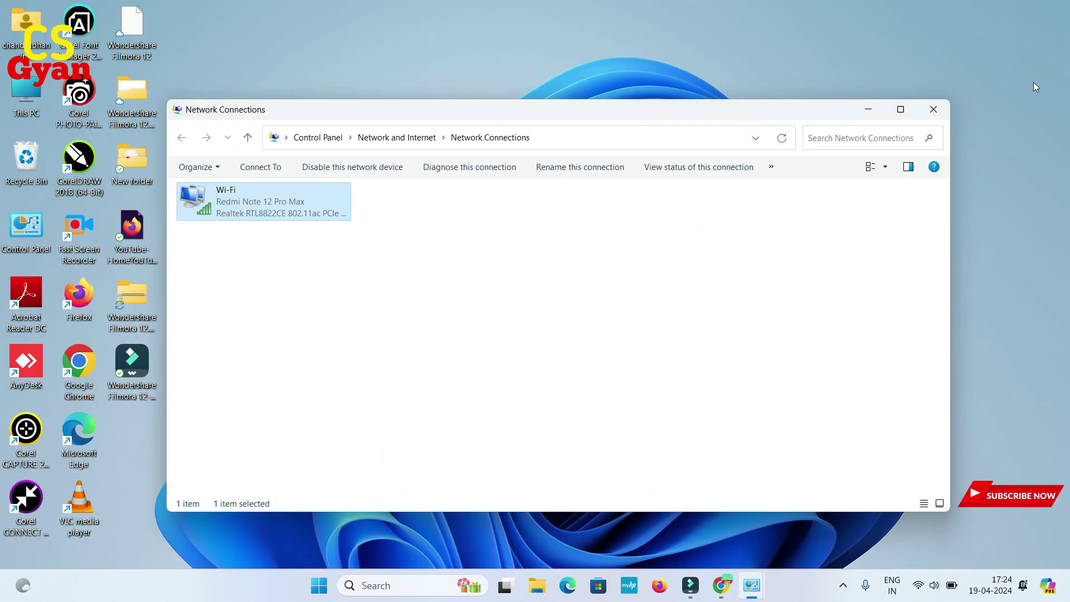
left_click(941, 113)
right_click(581, 138)
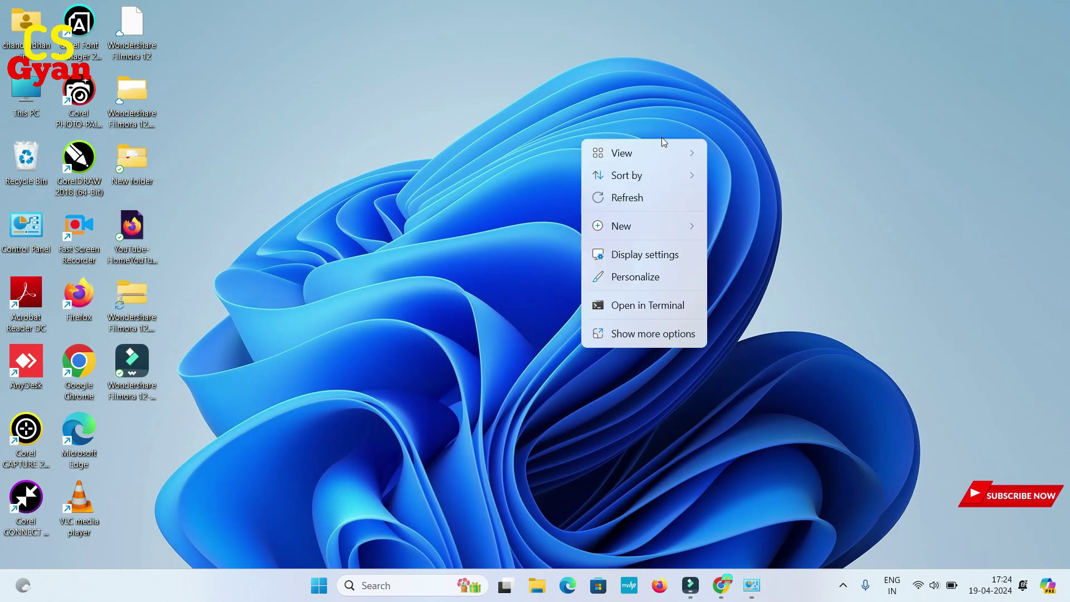
left_click(672, 199)
right_click(487, 165)
left_click(556, 217)
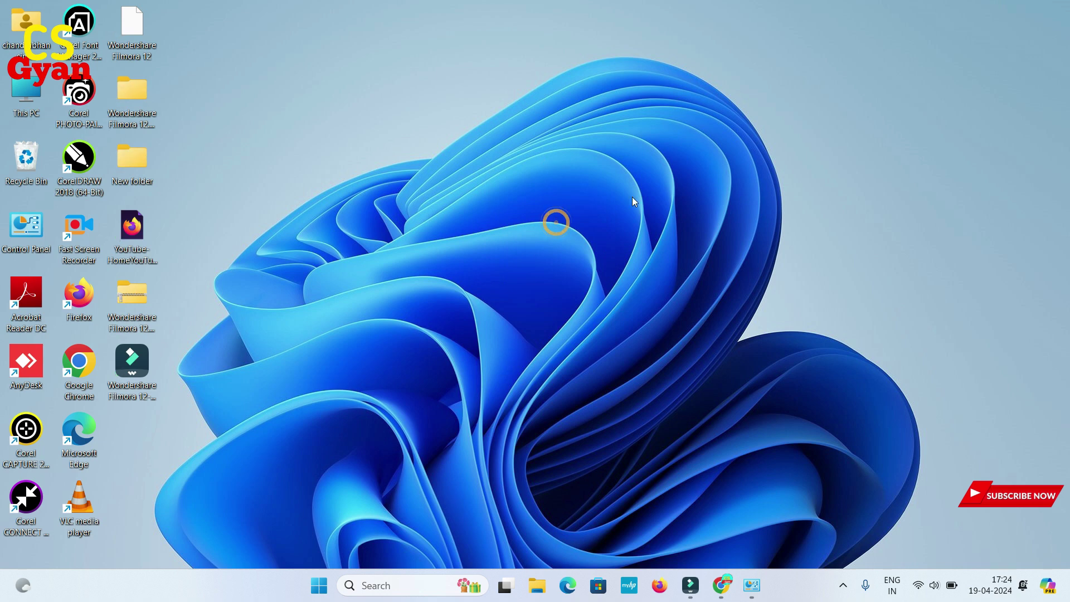
right_click(541, 157)
left_click(607, 213)
right_click(525, 124)
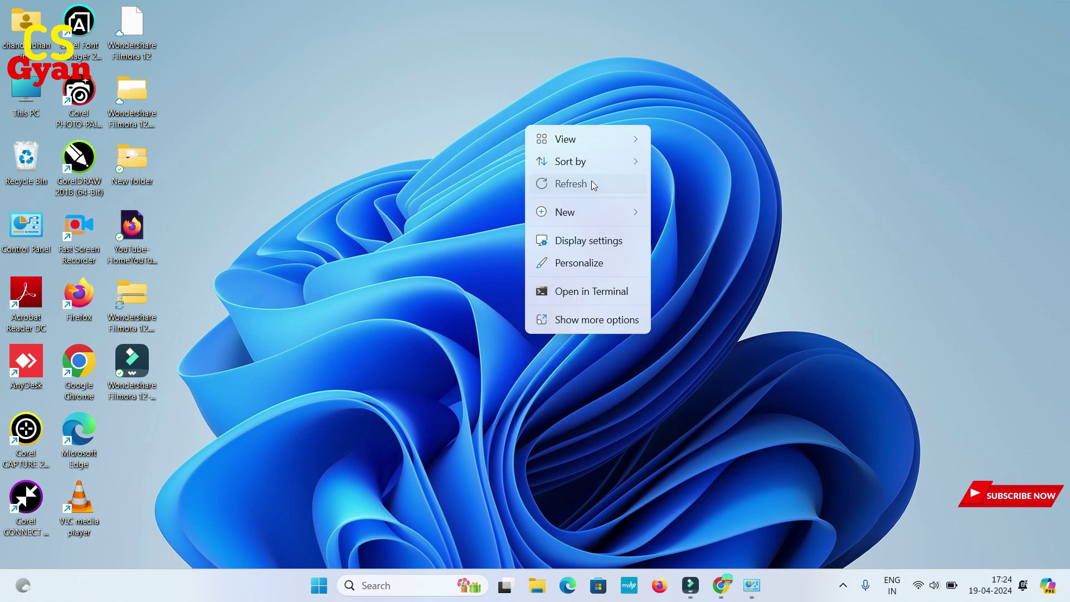
left_click(591, 181)
right_click(524, 124)
left_click(590, 182)
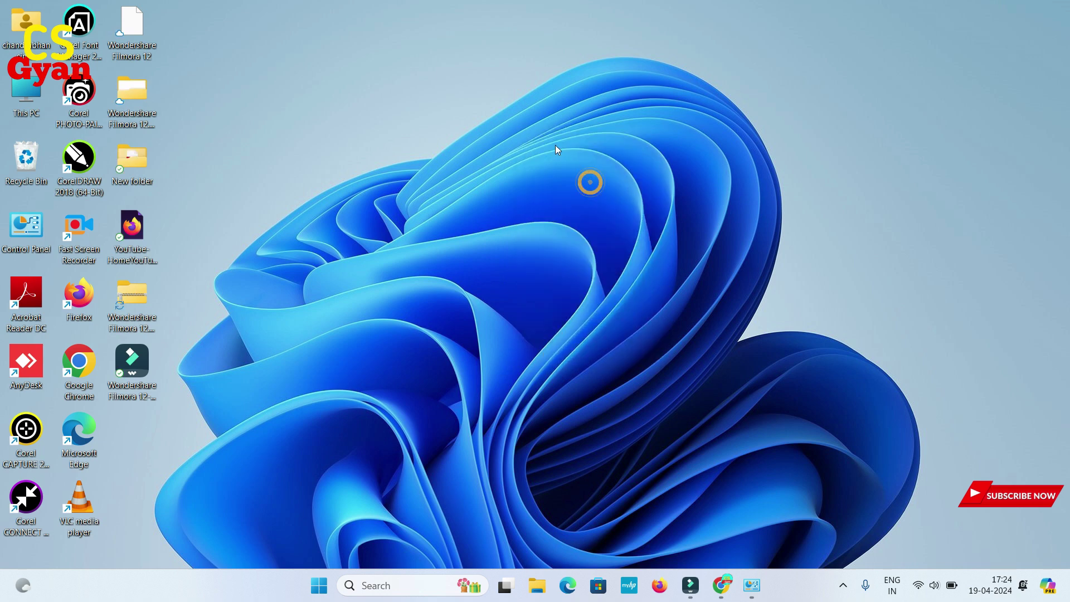
right_click(556, 146)
left_click(619, 204)
right_click(580, 144)
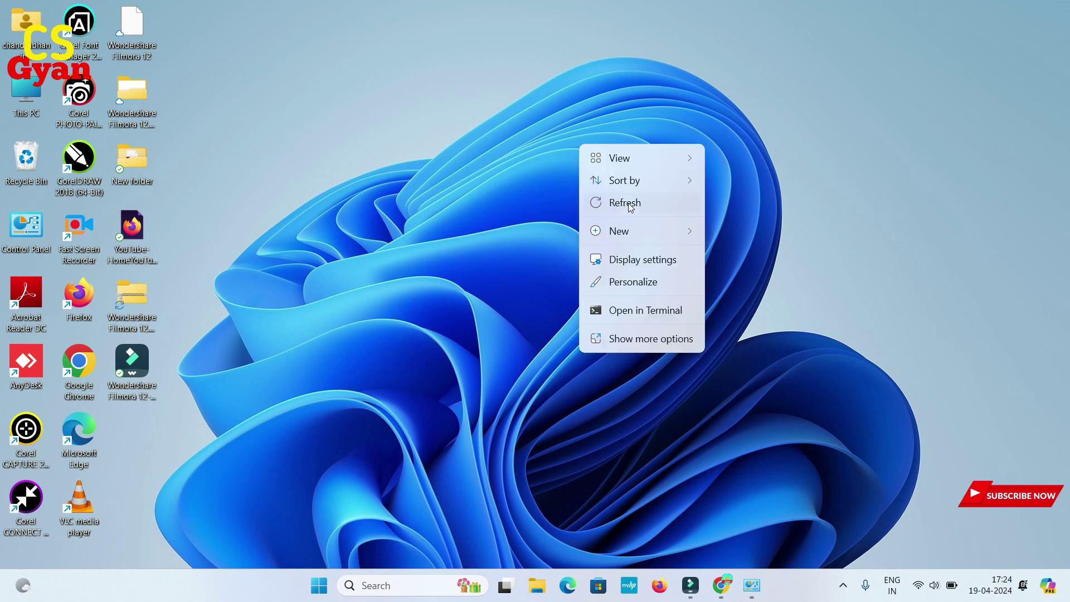
left_click(628, 208)
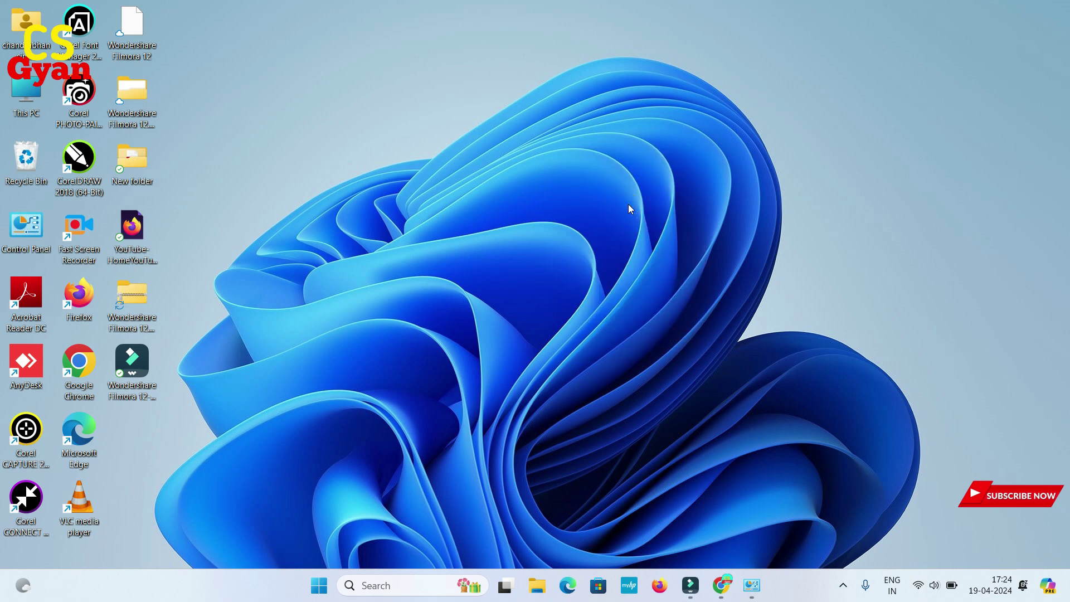